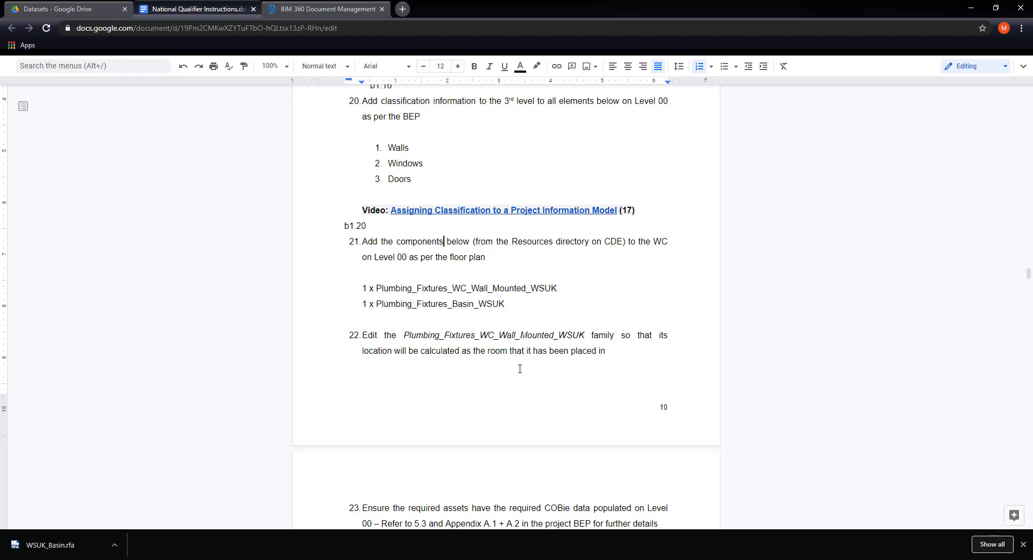
# Switch to BIM 360 Document Management and download the source file WSUK_Basin.rfa from the Revit Families folder
pyautogui.moveTo(605, 354); pyautogui.dragTo(365, 336)
pyautogui.click(396, 336)
pyautogui.click(332, 10)
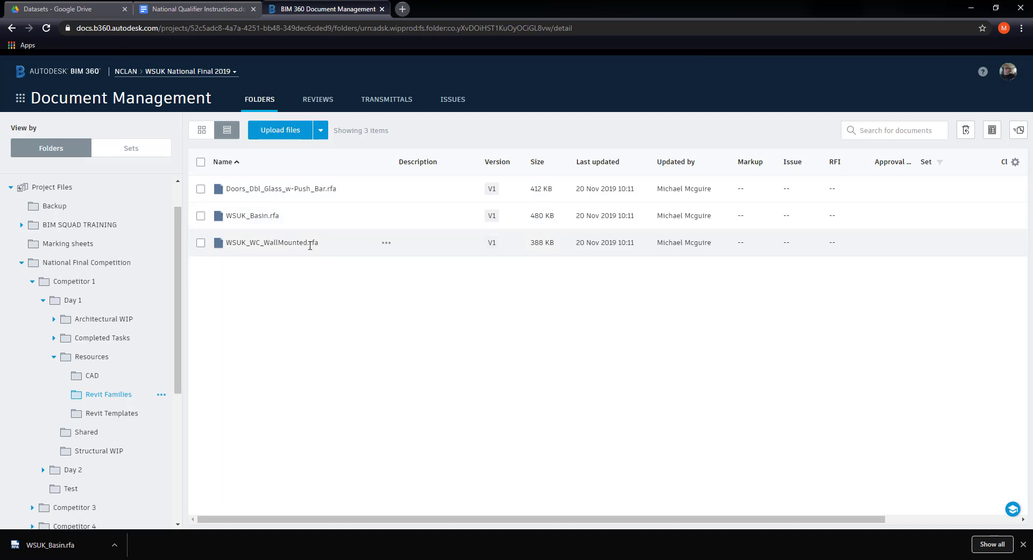
pyautogui.click(386, 216)
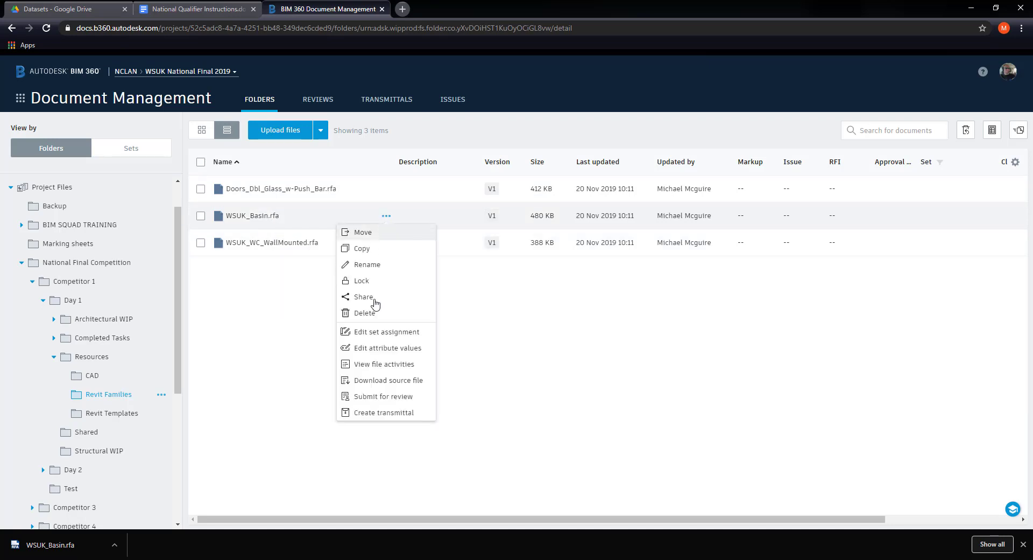
pyautogui.click(375, 380)
pyautogui.click(640, 255)
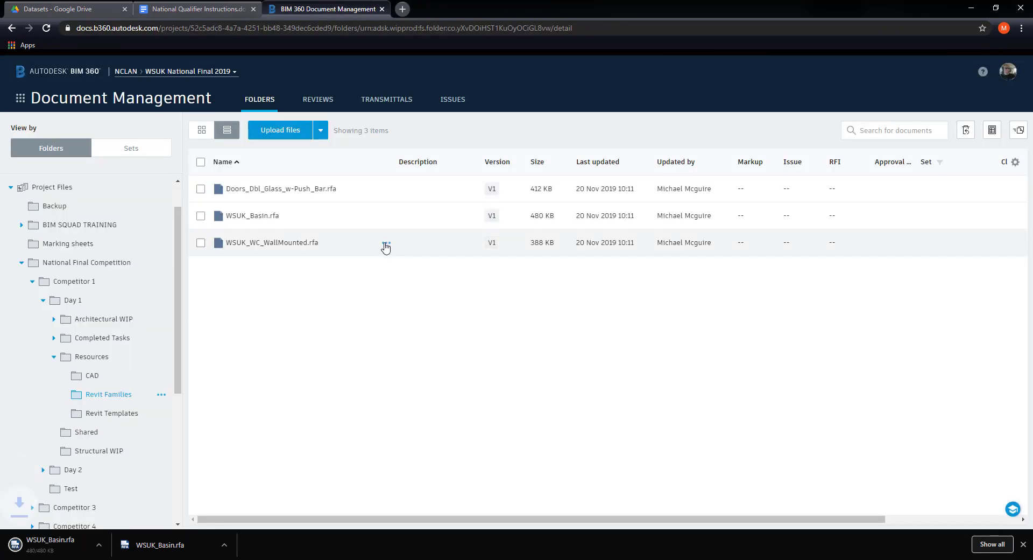
# Download the source file WSUK_WC_WallMounted.rfa from the Revit Families folder
pyautogui.click(386, 244)
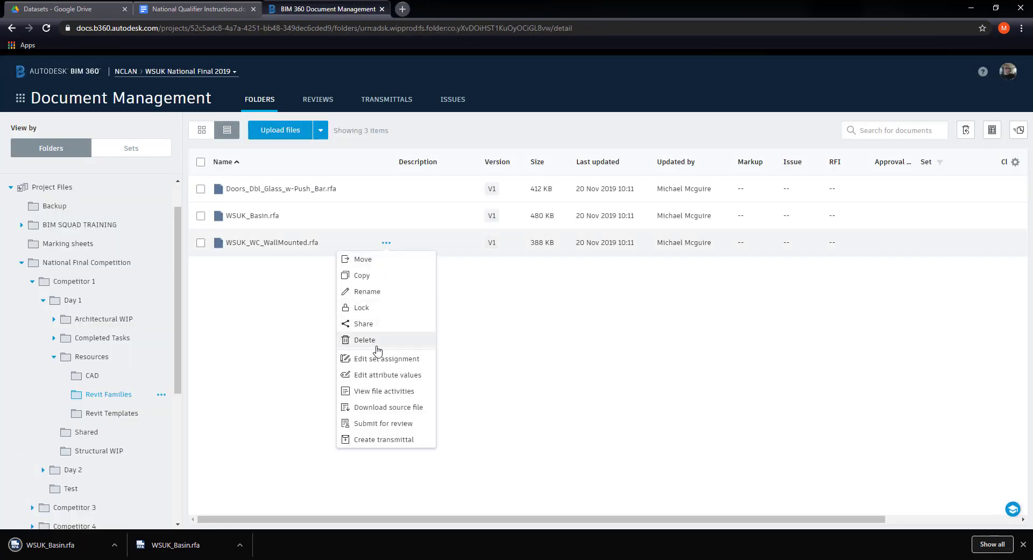
pyautogui.click(383, 408)
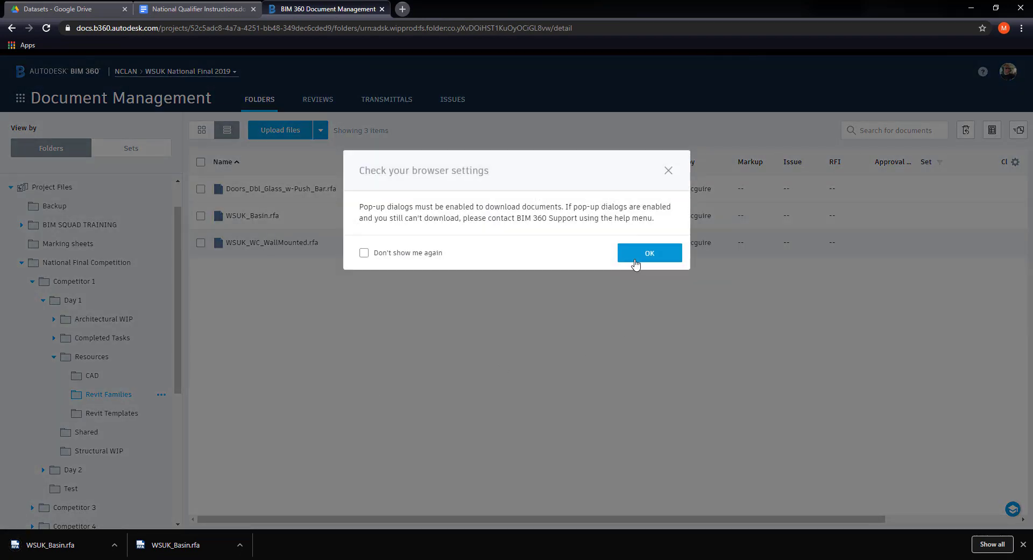
pyautogui.click(634, 261)
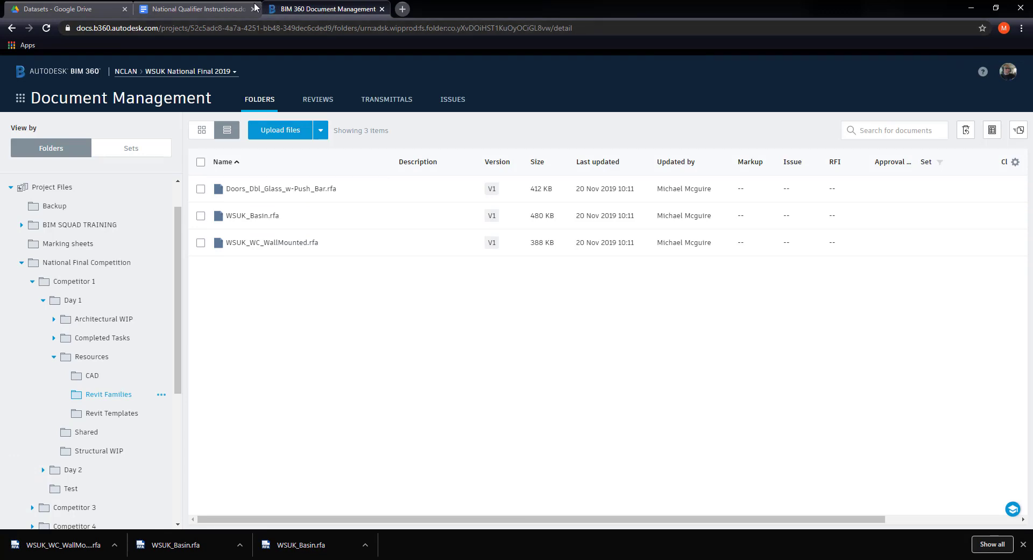
# Review task 22 in the instructions document, switch to Revit and open the family WSUK_WC_WallMounted.rfa from the Downloads folder
pyautogui.click(219, 7)
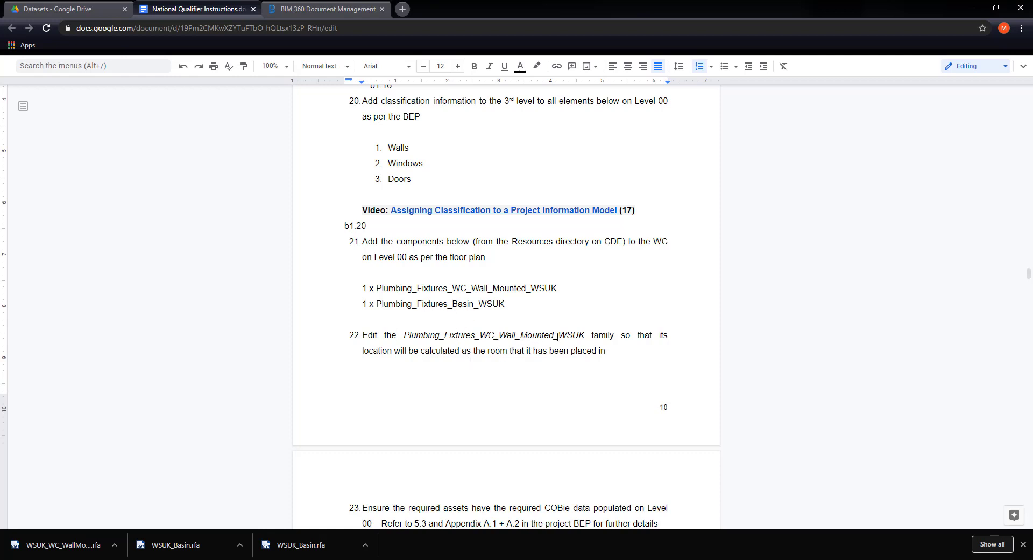
pyautogui.moveTo(558, 337); pyautogui.dragTo(453, 337)
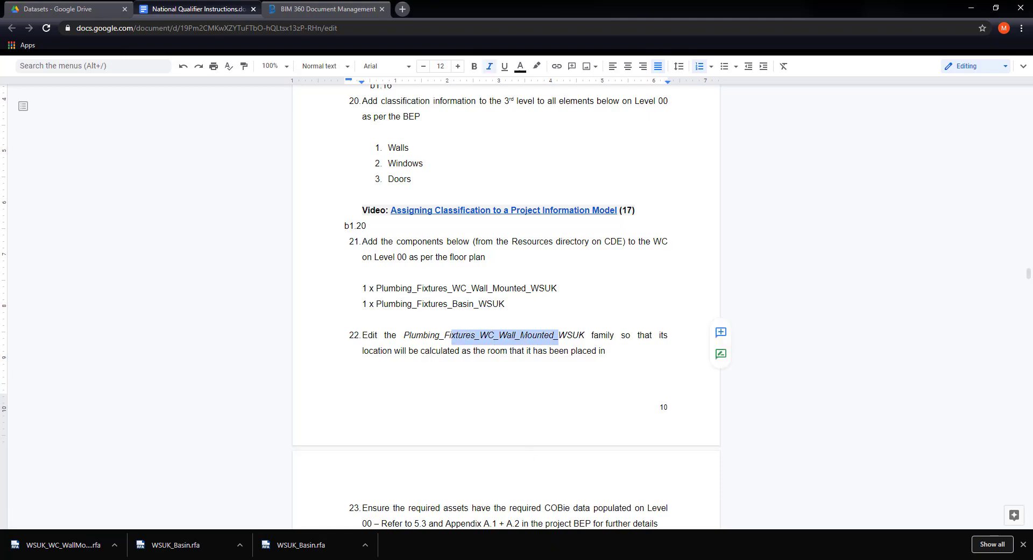
pyautogui.click(485, 559)
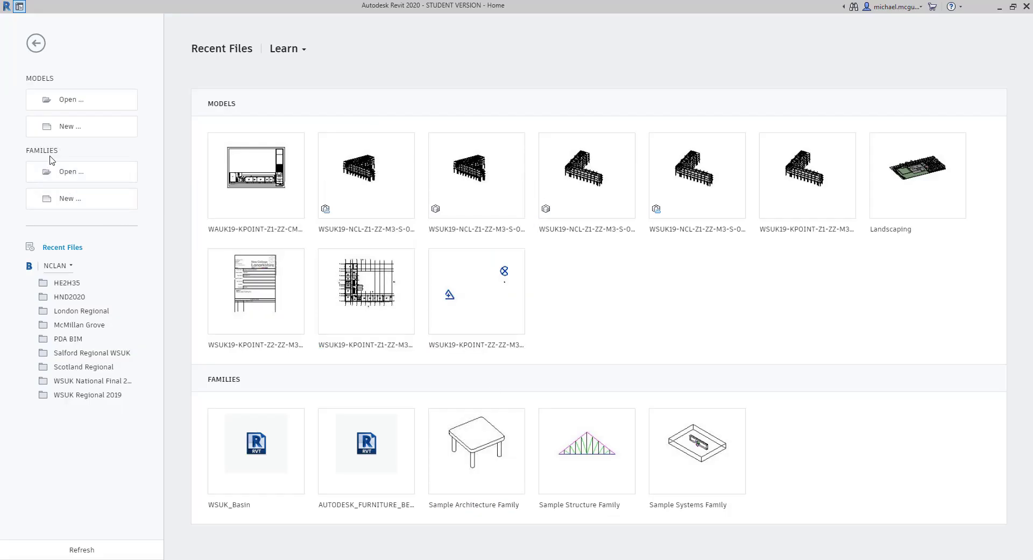
pyautogui.click(75, 173)
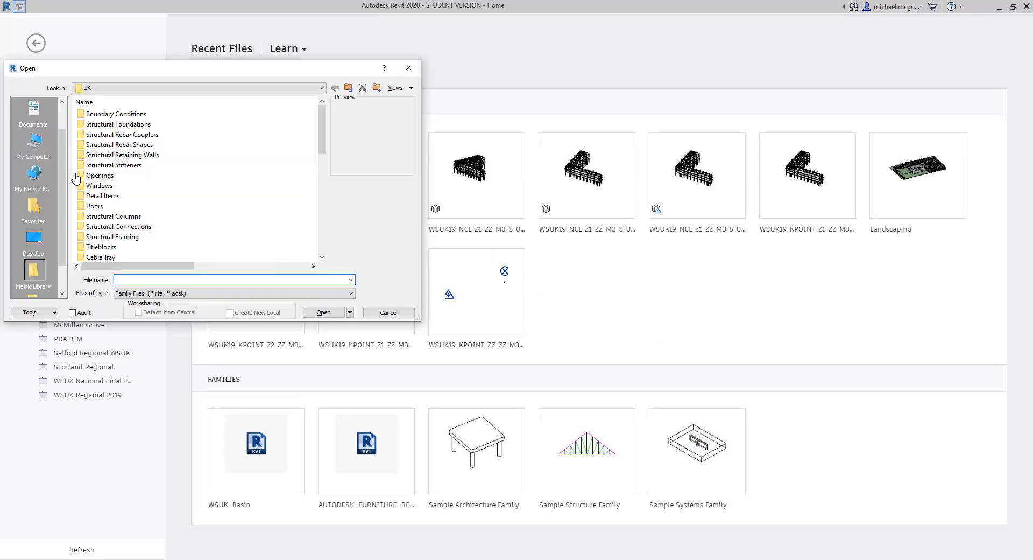
pyautogui.click(104, 87)
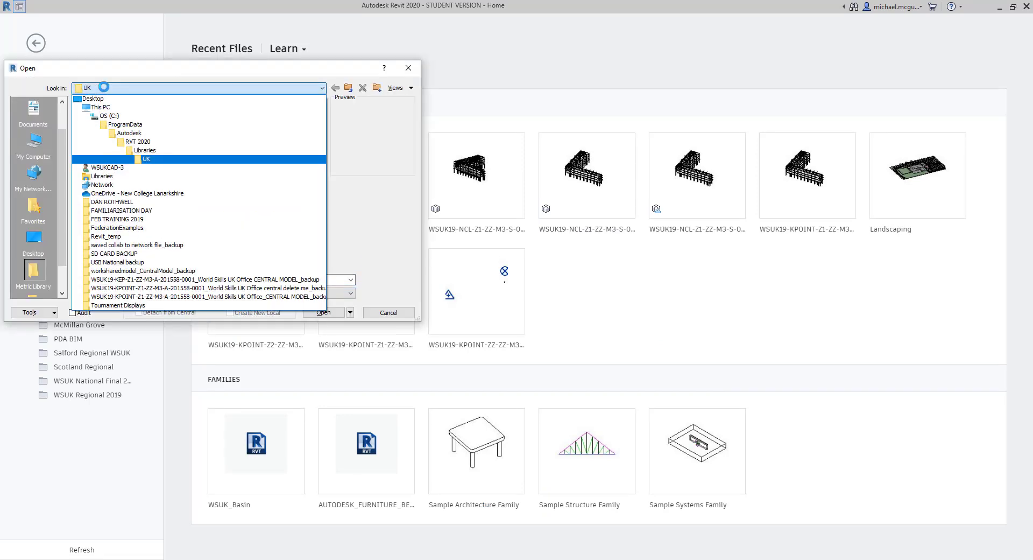
pyautogui.click(110, 168)
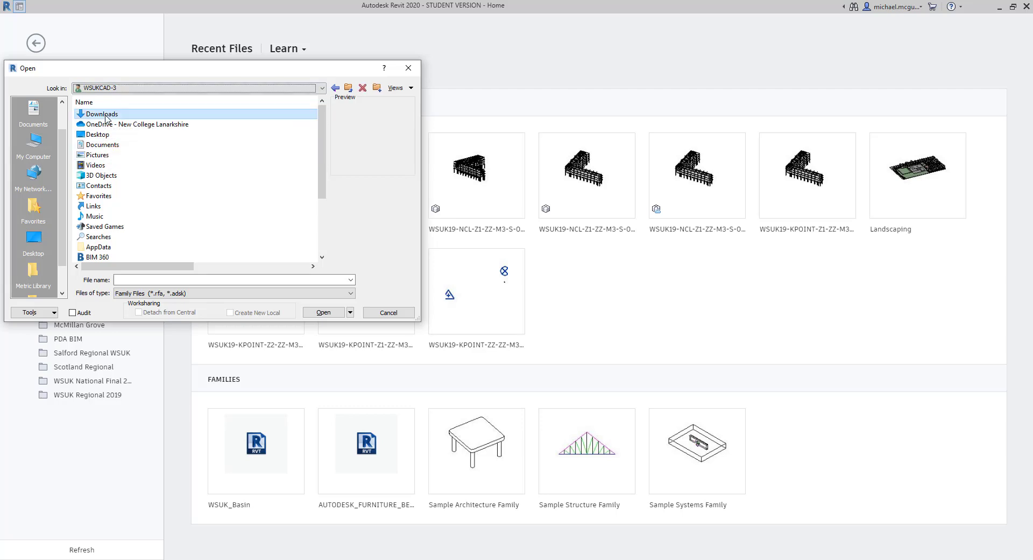
pyautogui.doubleClick(106, 117)
pyautogui.click(128, 127)
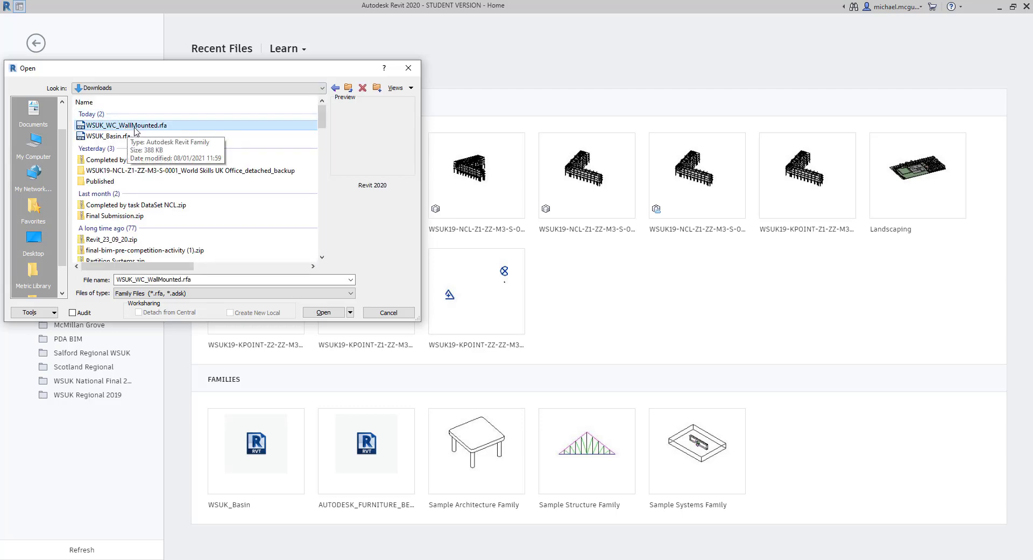
pyautogui.click(323, 312)
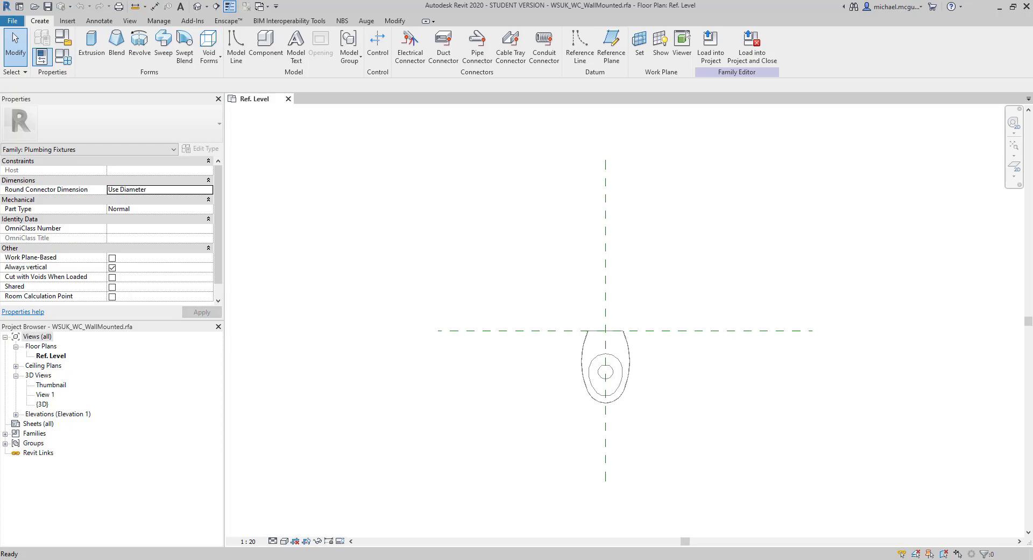
# Recheck the task 22 wording in the instructions document and enable Room Calculation Point in the WC family's properties
pyautogui.click(437, 558)
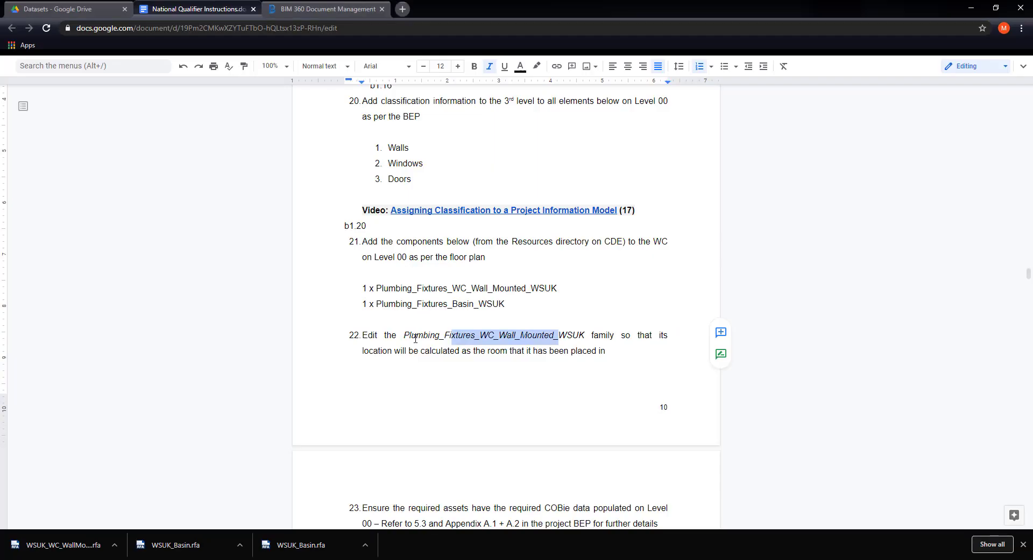
pyautogui.click(494, 337)
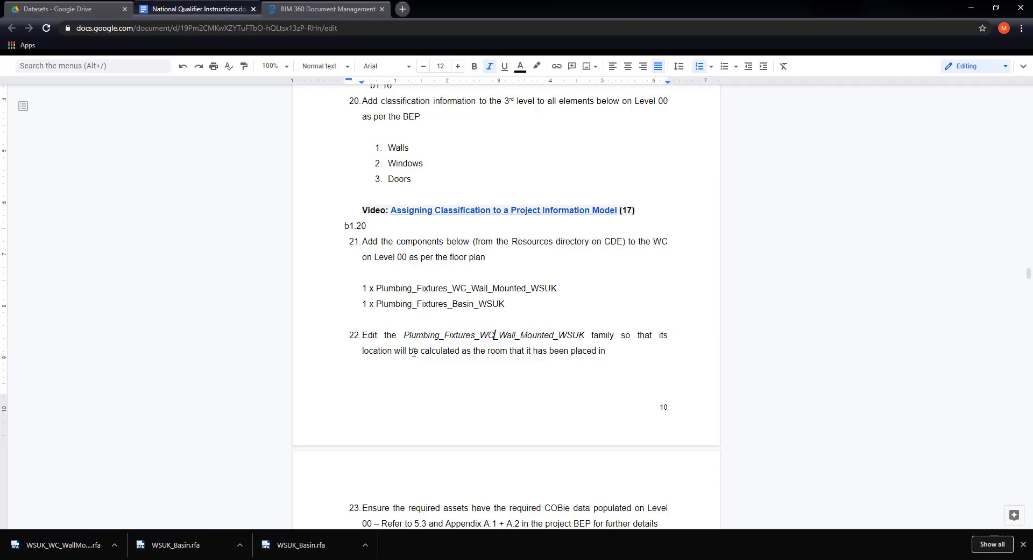
pyautogui.doubleClick(384, 351)
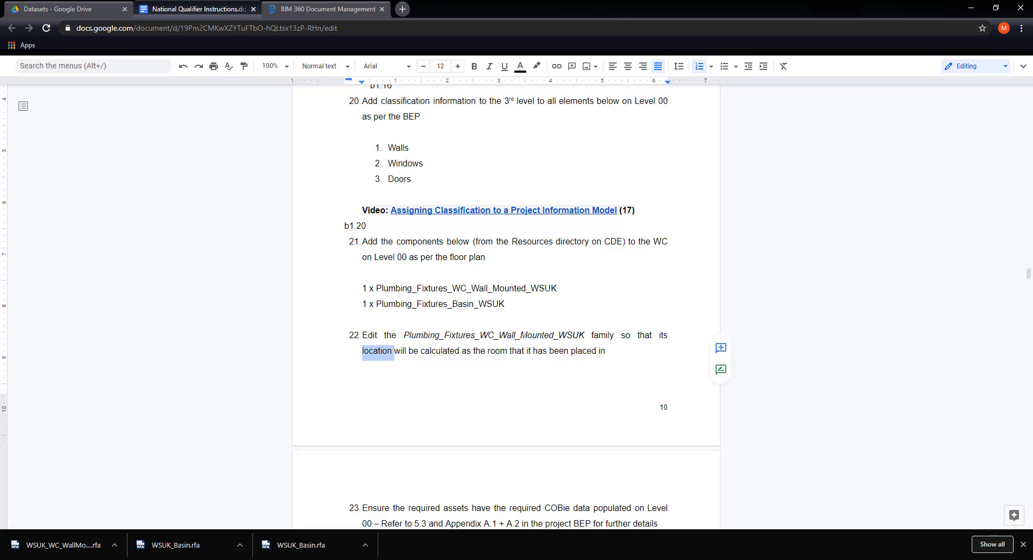
pyautogui.hotkey('alt', 'Tab')
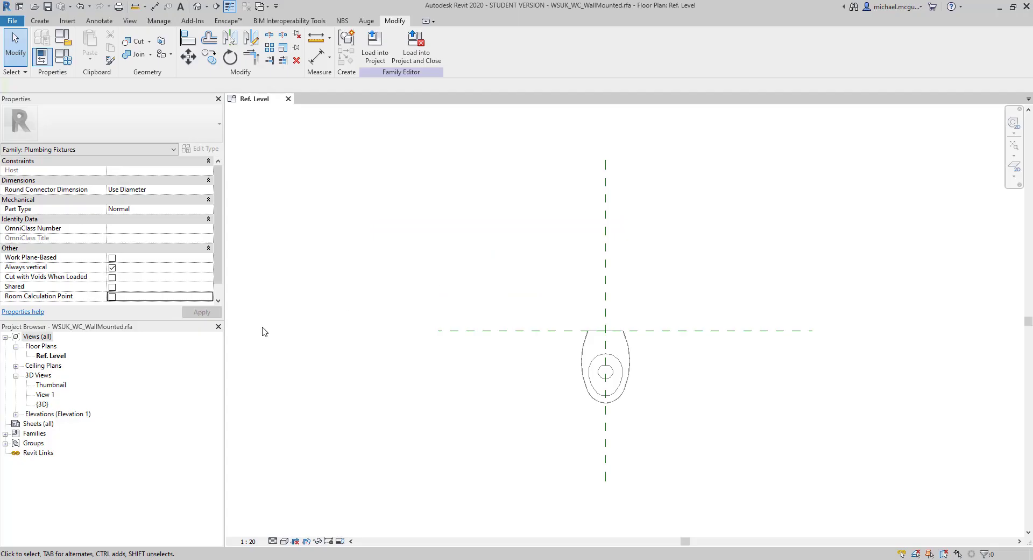
pyautogui.click(52, 356)
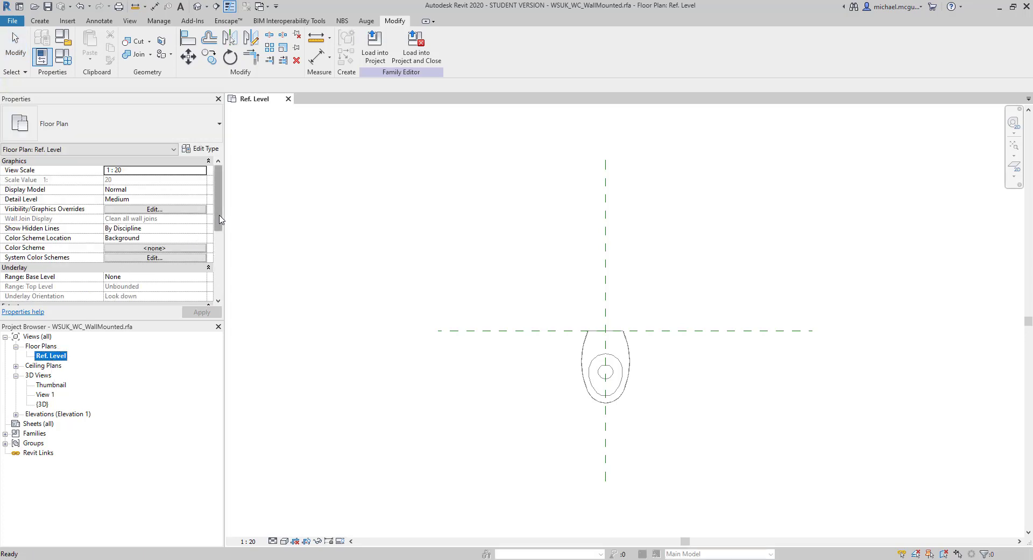
pyautogui.moveTo(218, 224)
pyautogui.mouseDown()
pyautogui.moveTo(221, 296)
pyautogui.moveTo(220, 215)
pyautogui.mouseUp()
pyautogui.click(281, 235)
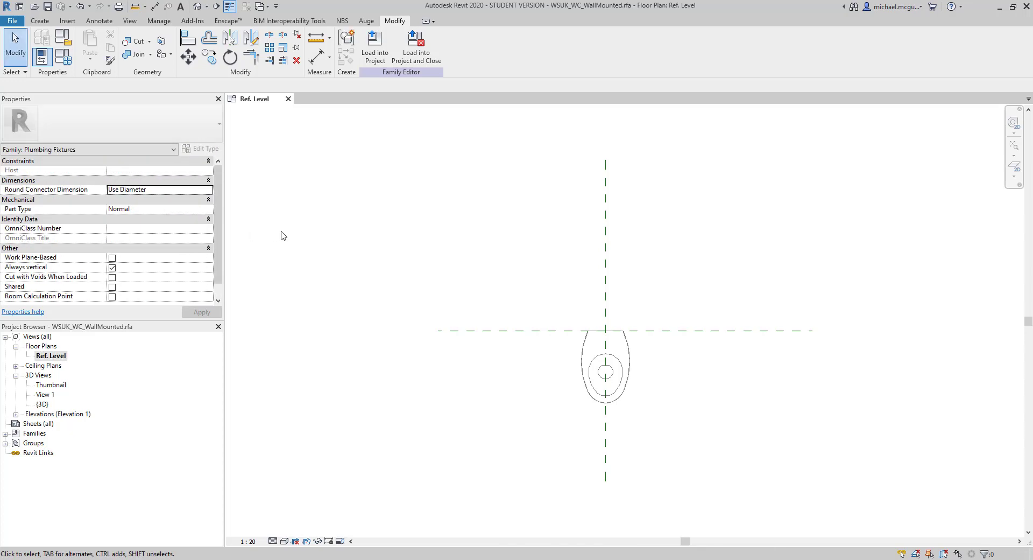
pyautogui.click(112, 296)
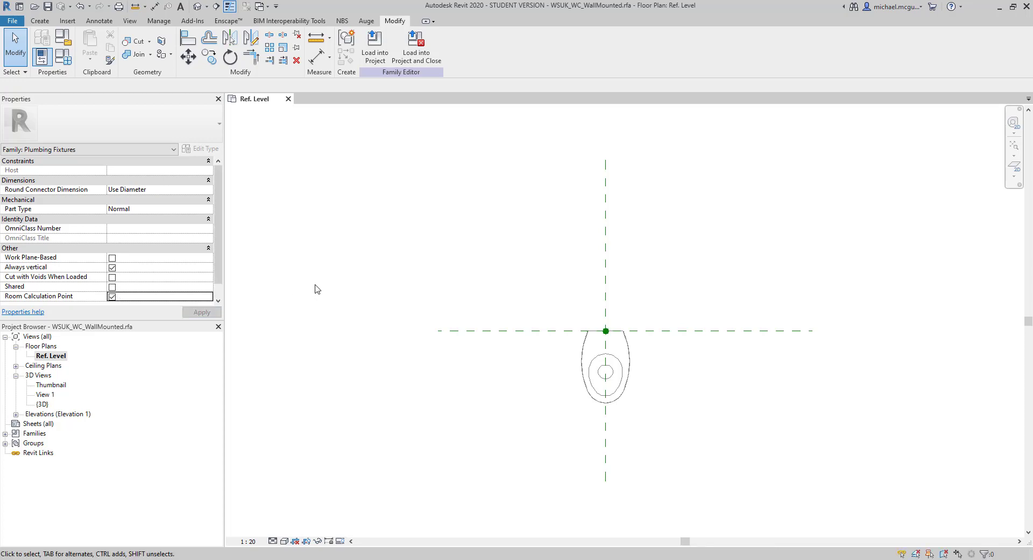
# Move the room calculation point from the reference plane intersection at the back of the WC to the centre of its bowl
pyautogui.click(606, 331)
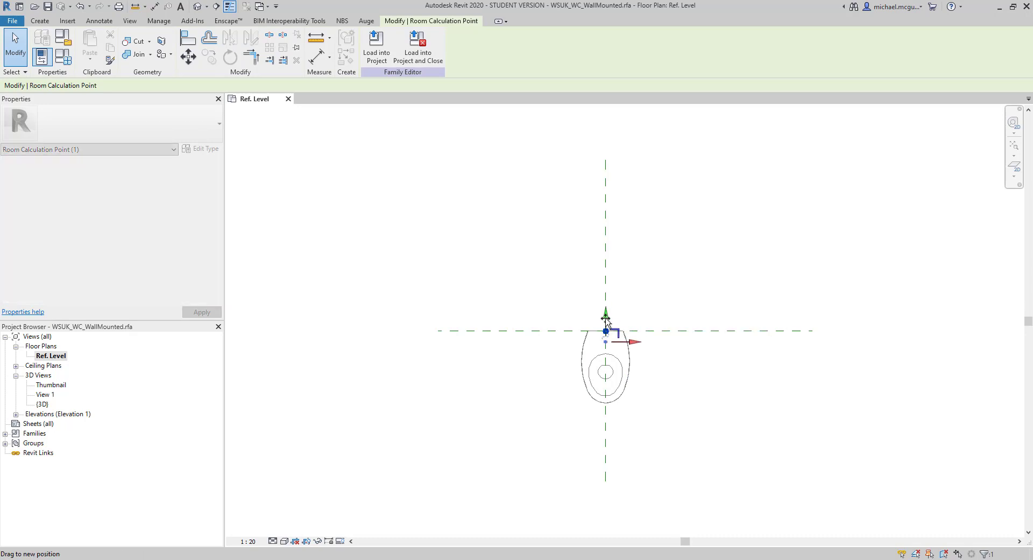
pyautogui.moveTo(606, 330); pyautogui.dragTo(605, 371)
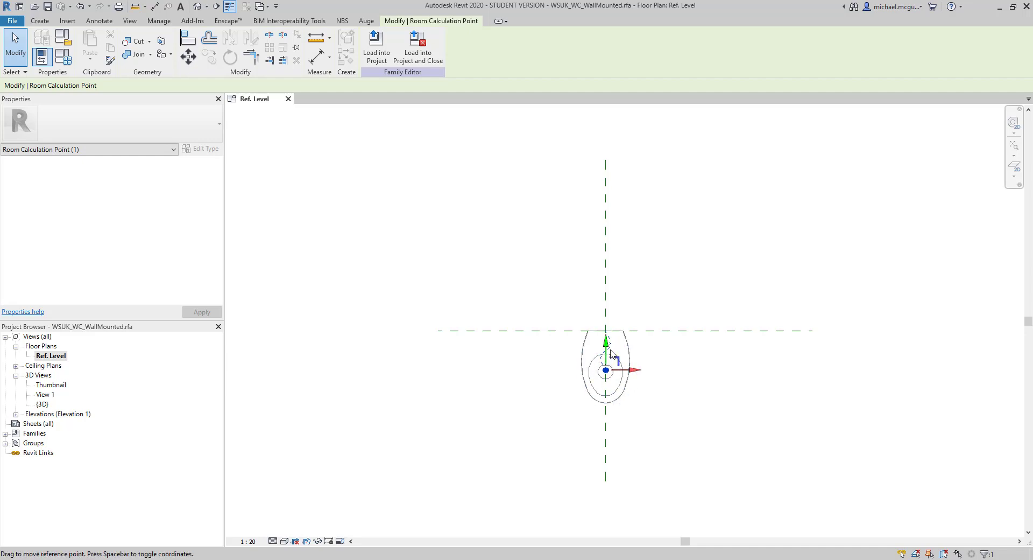
pyautogui.moveTo(612, 353); pyautogui.dragTo(610, 207)
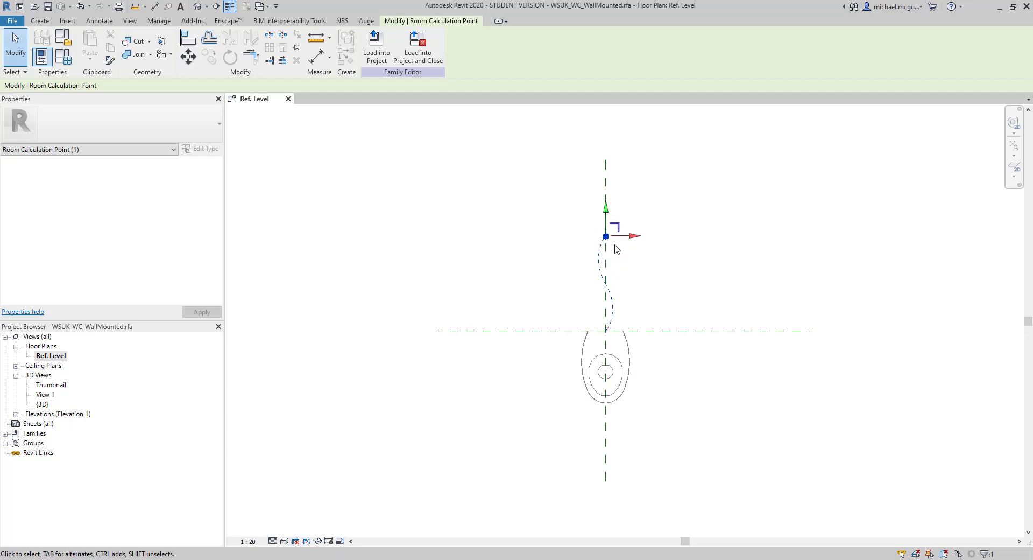
pyautogui.moveTo(607, 226); pyautogui.dragTo(606, 373)
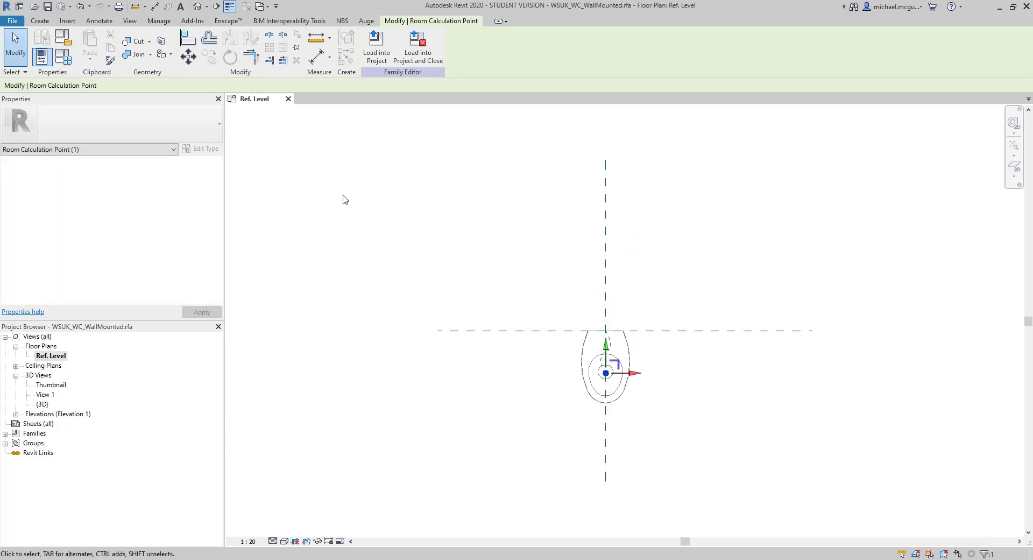
# Save the edited family as WSUK_WC_WallMounted.rfa in the Downloads folder and close it
pyautogui.click(9, 23)
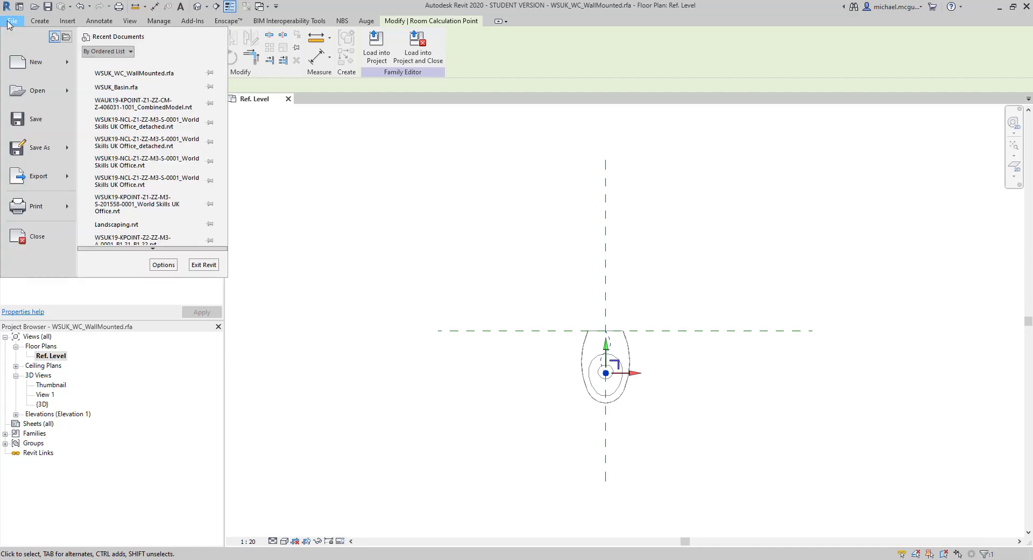
pyautogui.moveTo(36, 149)
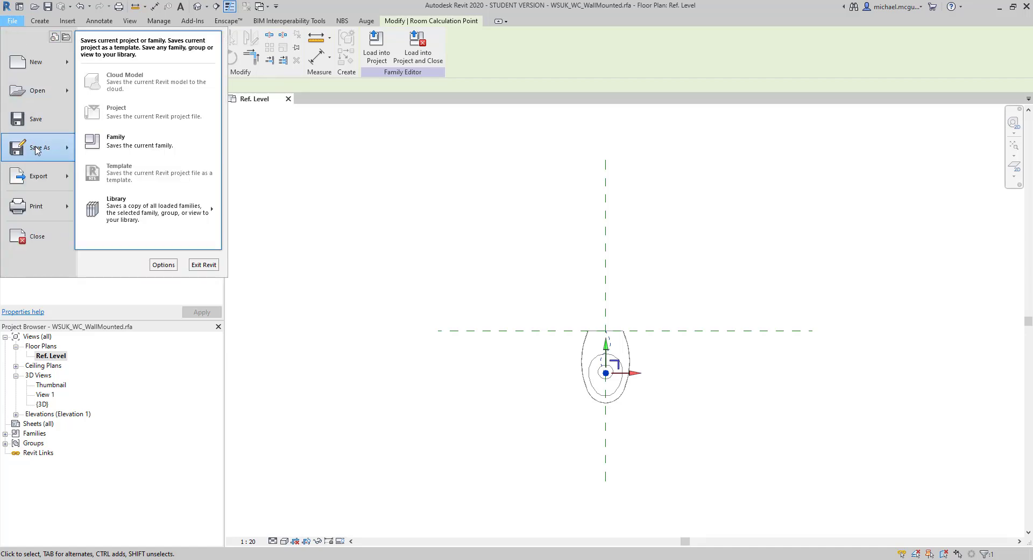
pyautogui.click(145, 146)
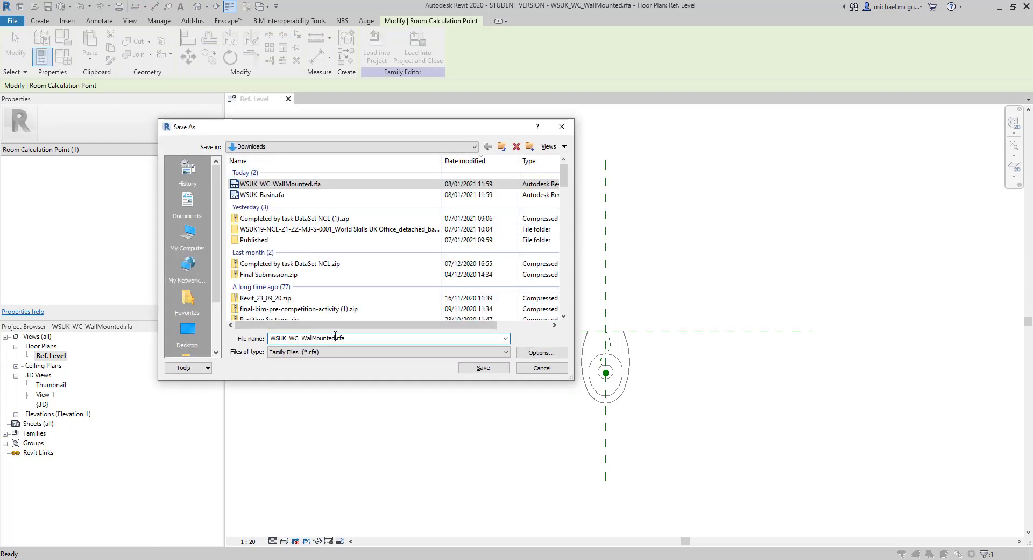
pyautogui.moveTo(336, 337); pyautogui.dragTo(266, 337)
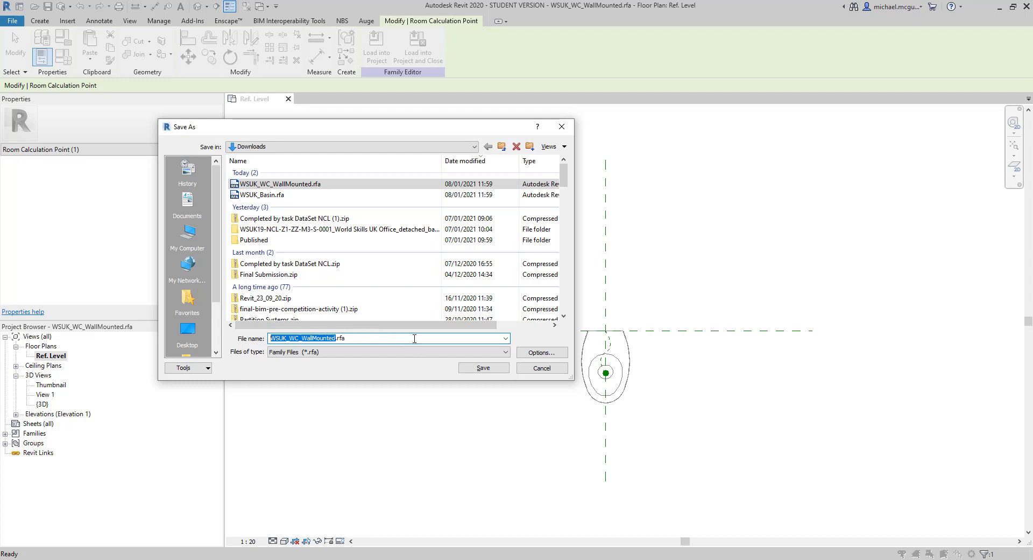
pyautogui.press('End')
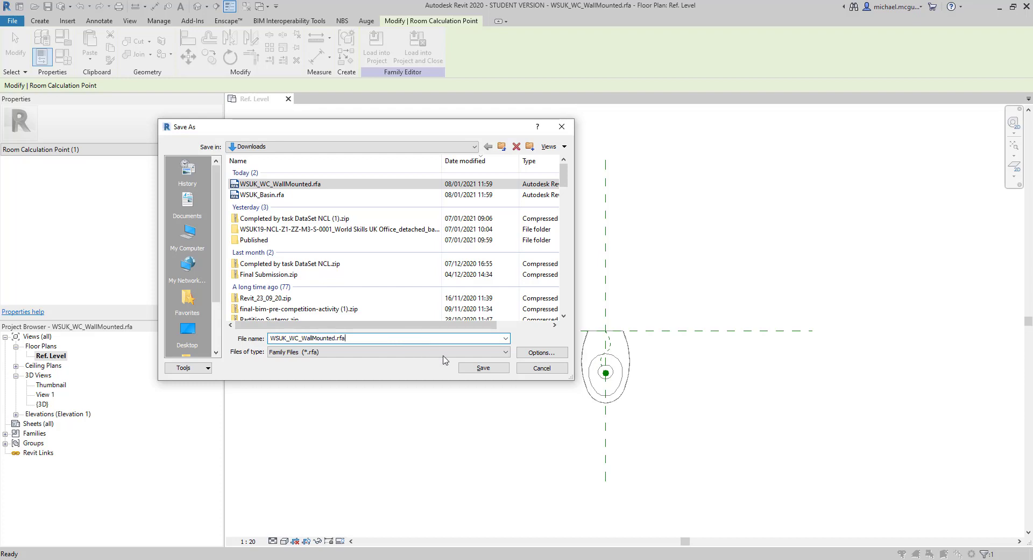
pyautogui.click(485, 370)
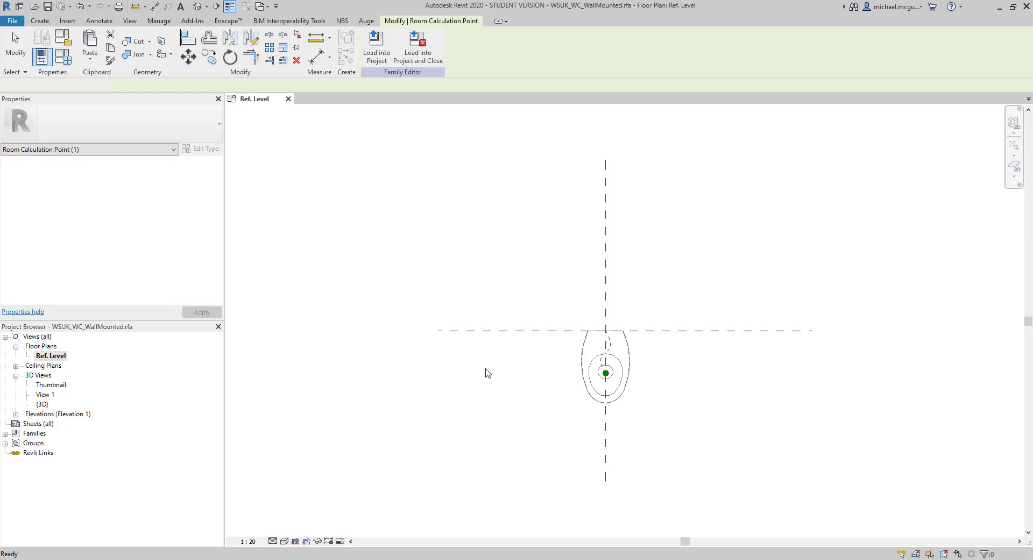
pyautogui.click(288, 98)
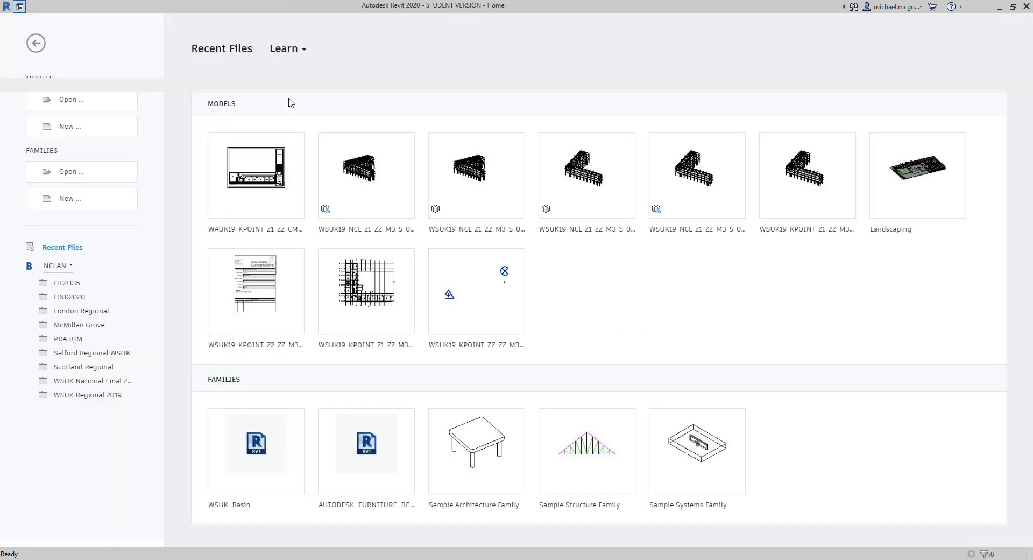
# Open the family WSUK_Basin.rfa from the Downloads folder and enable its Room Calculation Point
pyautogui.click(68, 173)
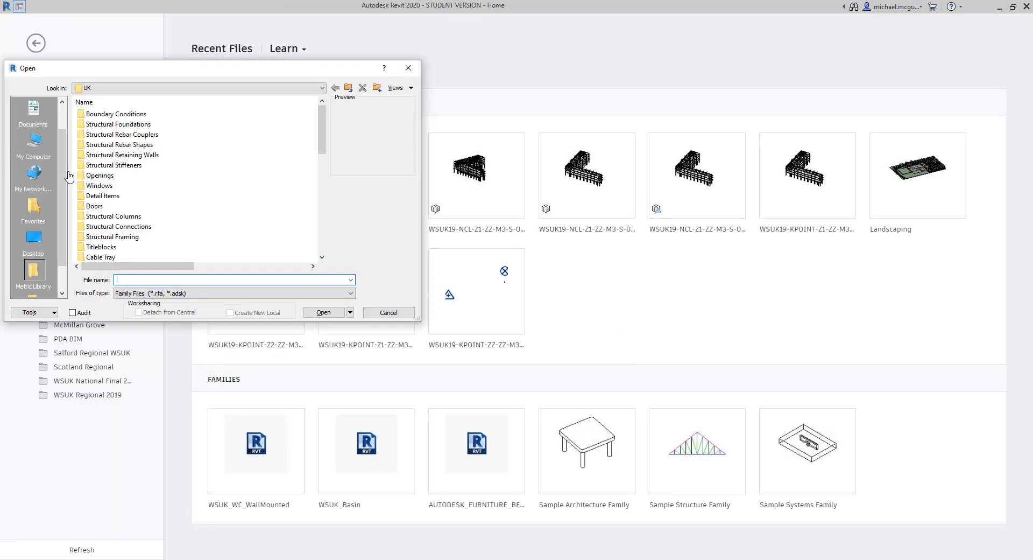
pyautogui.click(136, 88)
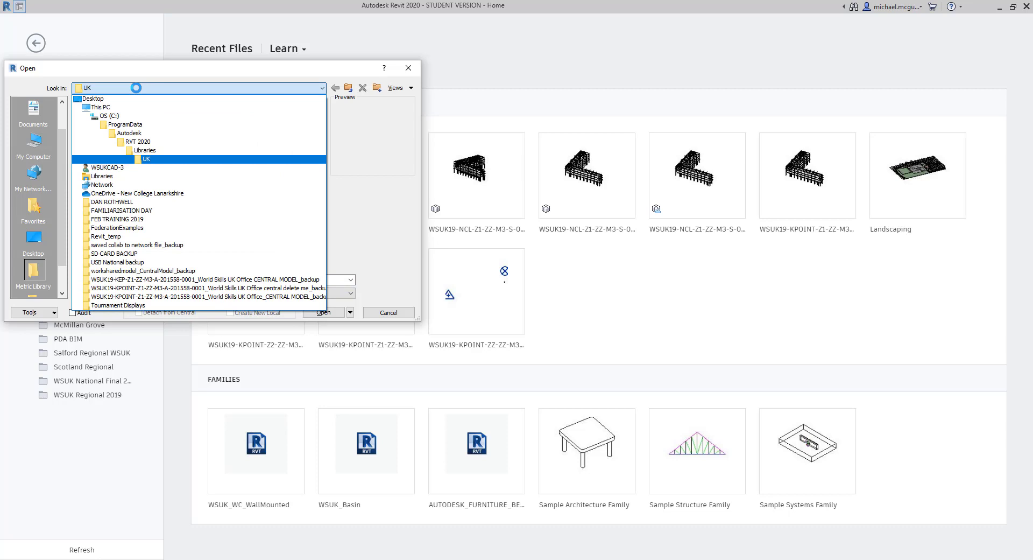
pyautogui.click(114, 167)
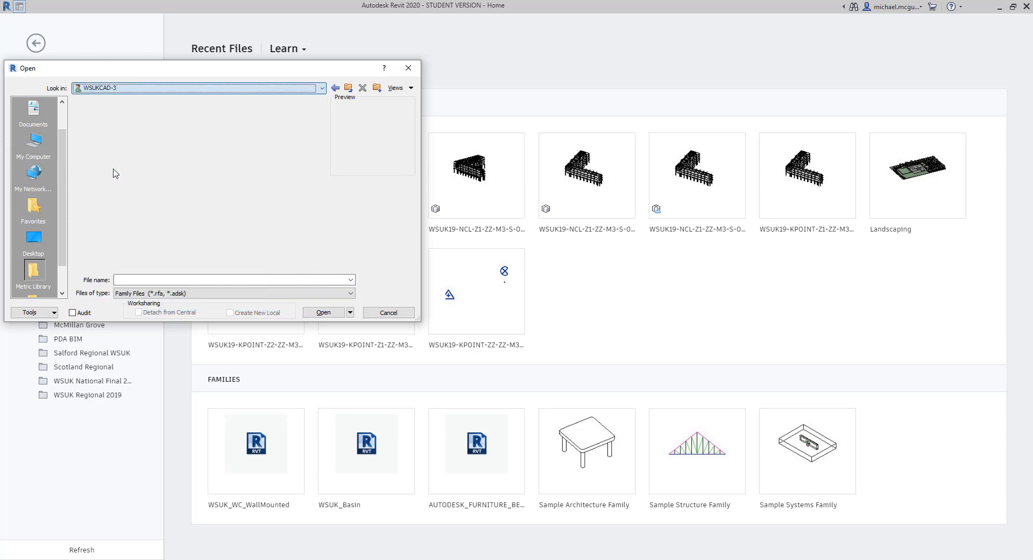
pyautogui.doubleClick(103, 114)
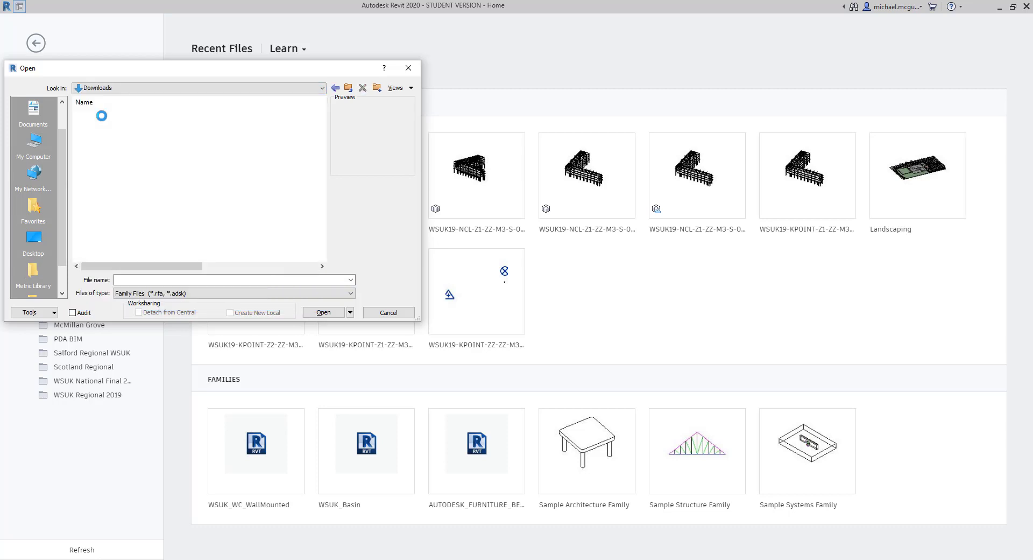
pyautogui.click(123, 147)
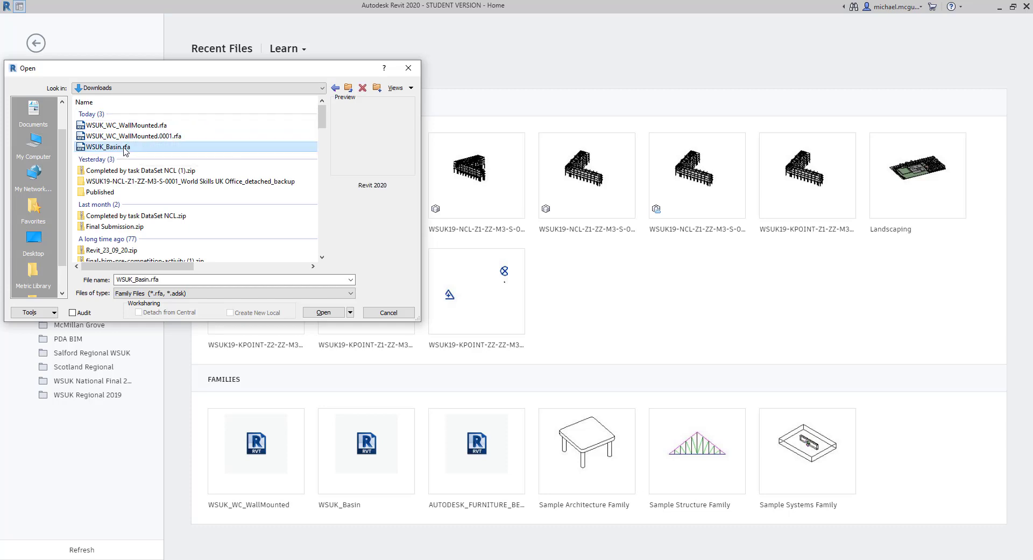
pyautogui.click(323, 313)
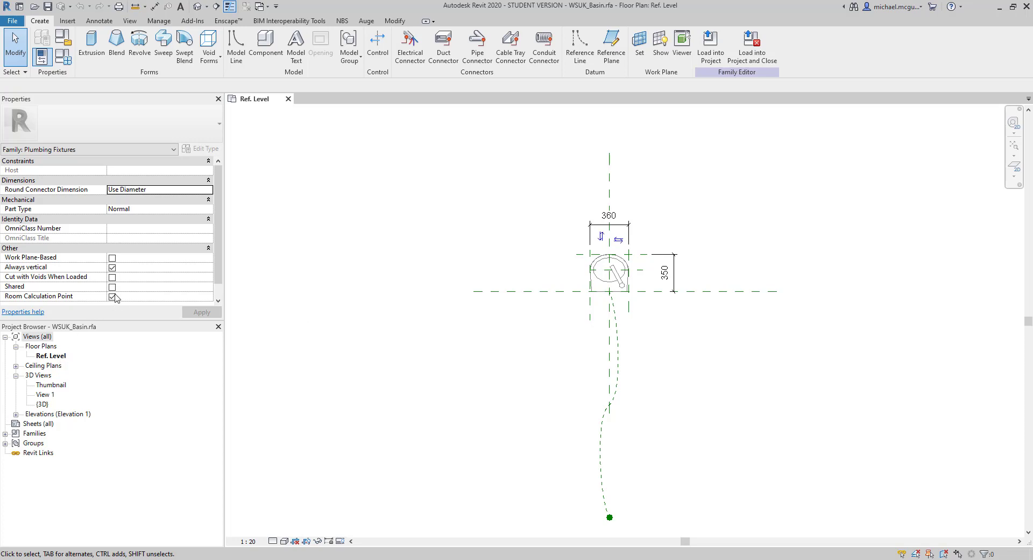
# Move the basin family's room calculation point from below the fixture to the centre of its bowl
pyautogui.click(611, 518)
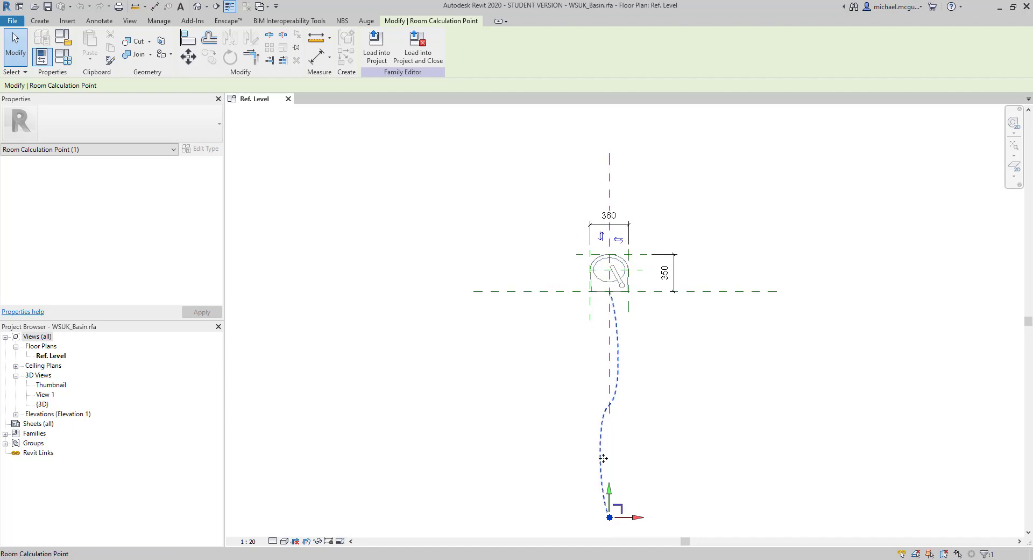
pyautogui.moveTo(611, 495); pyautogui.dragTo(622, 296)
pyautogui.moveTo(631, 243); pyautogui.dragTo(609, 269)
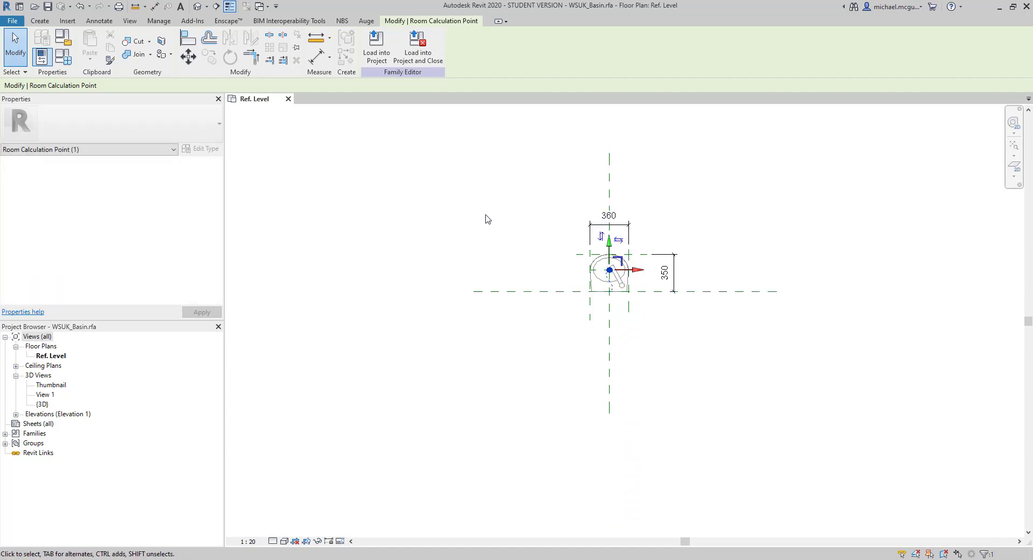
# Save the edited basin family as WSUK_Basin.rfa in the Downloads folder and close it
pyautogui.click(13, 23)
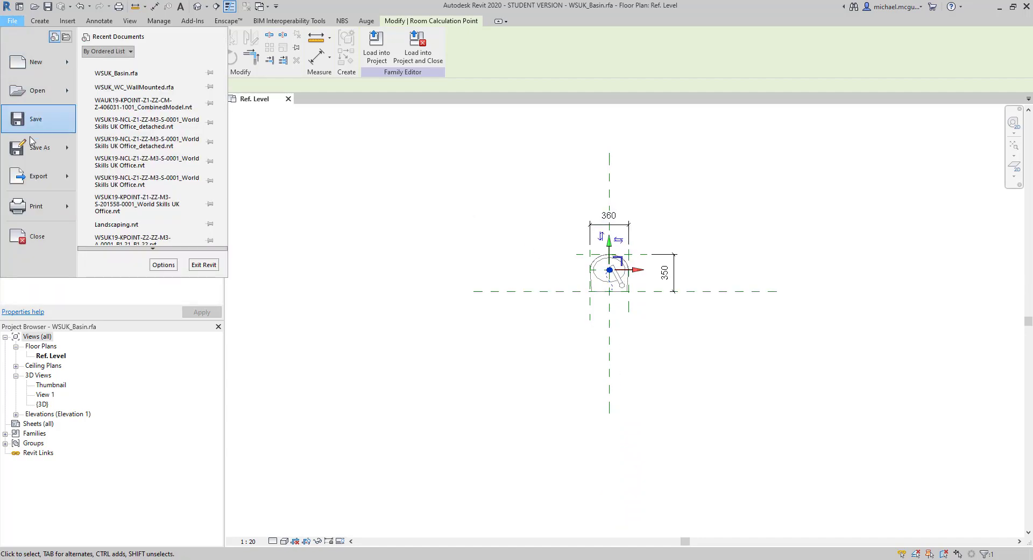
pyautogui.moveTo(34, 151)
pyautogui.click(116, 141)
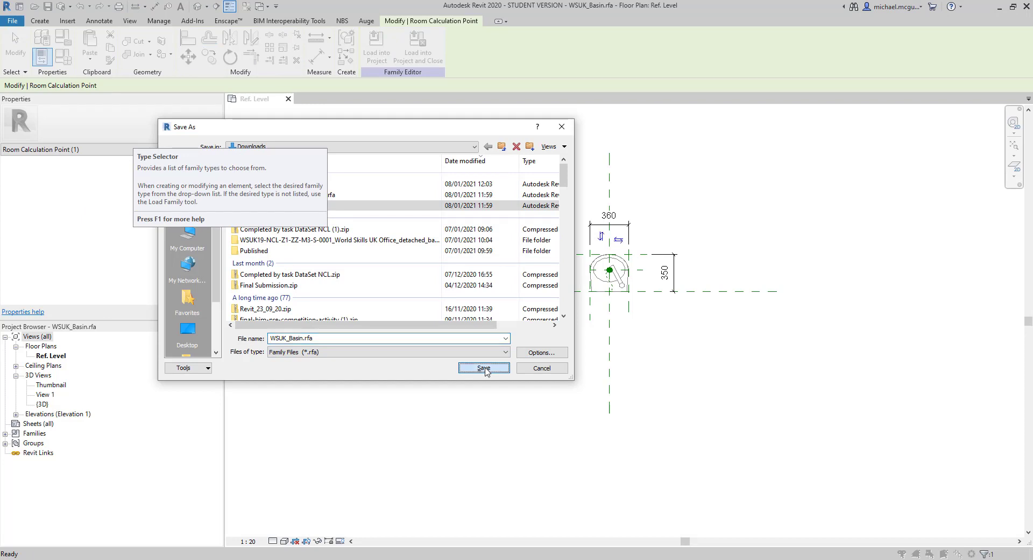
pyautogui.click(483, 368)
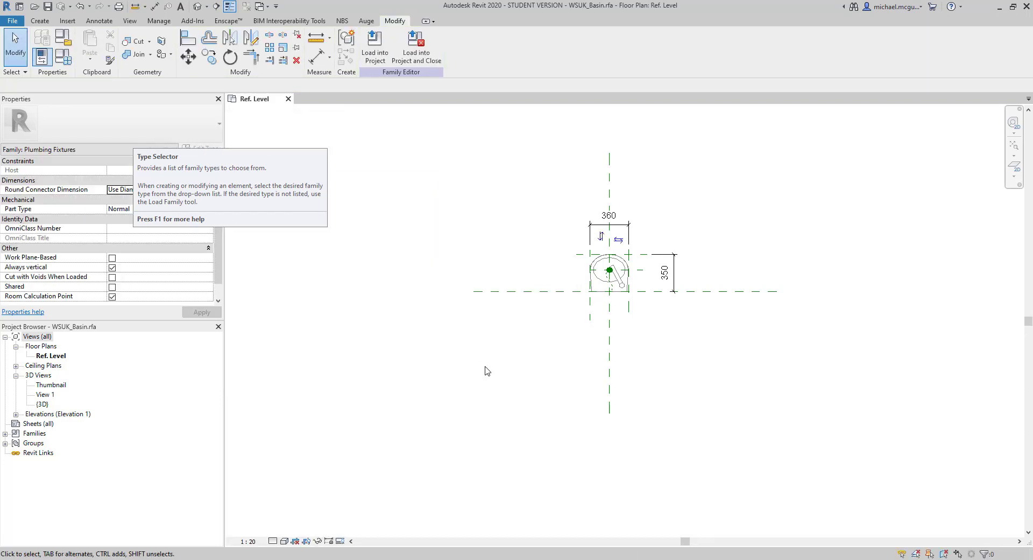
pyautogui.click(289, 99)
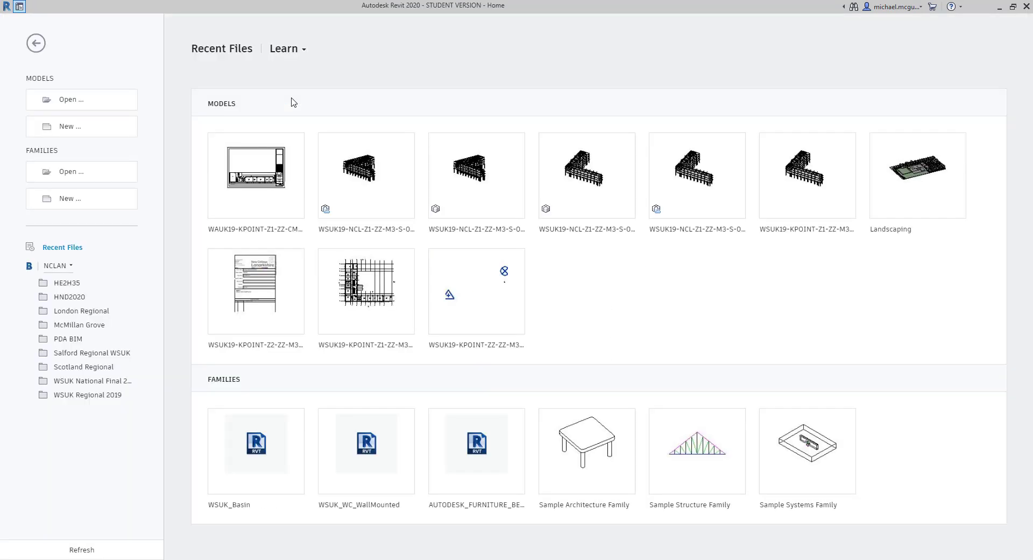
# Create a new project from the Construction Template and draw a horizontal wall about 11100 mm long in the Level 0 plan
pyautogui.click(81, 129)
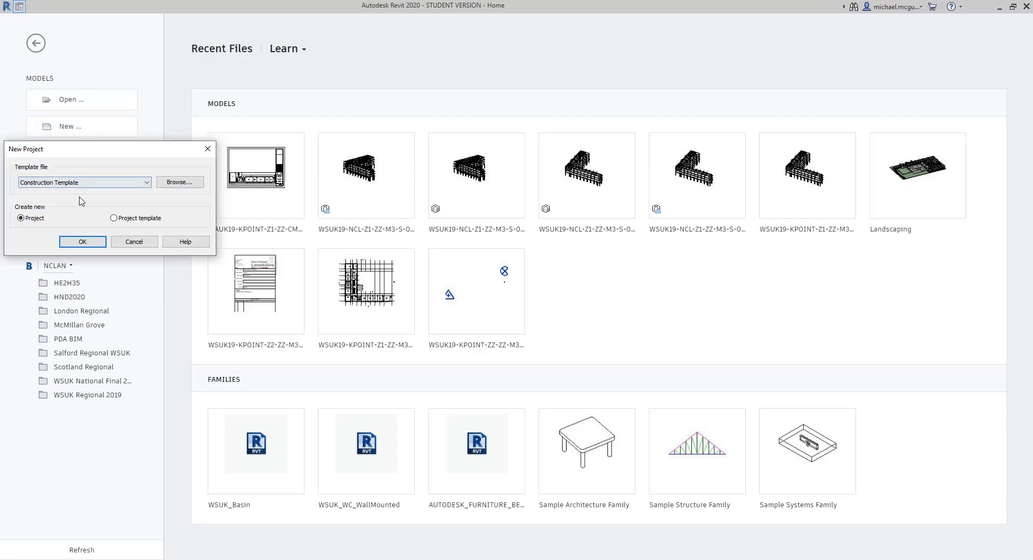
pyautogui.click(83, 242)
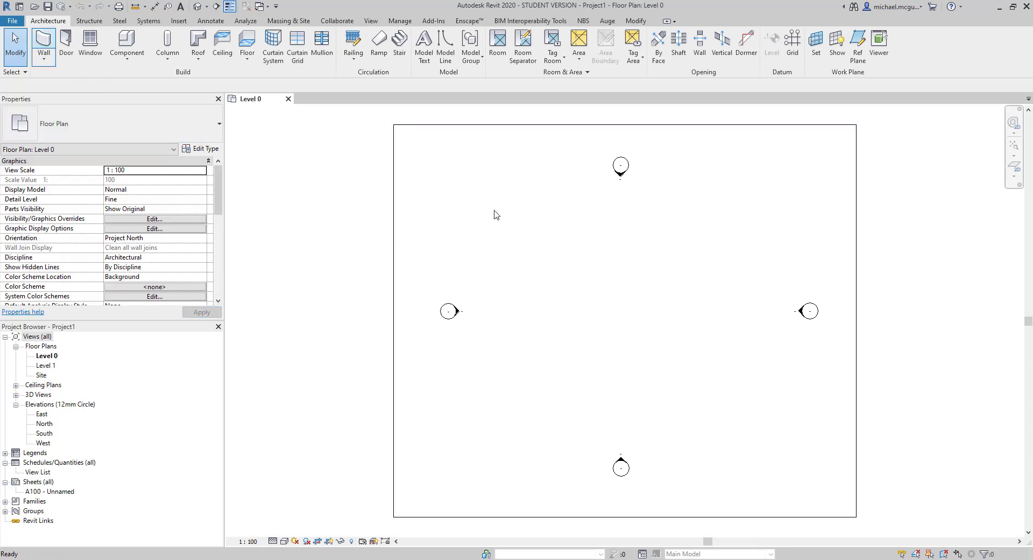
pyautogui.click(508, 309)
pyautogui.click(656, 308)
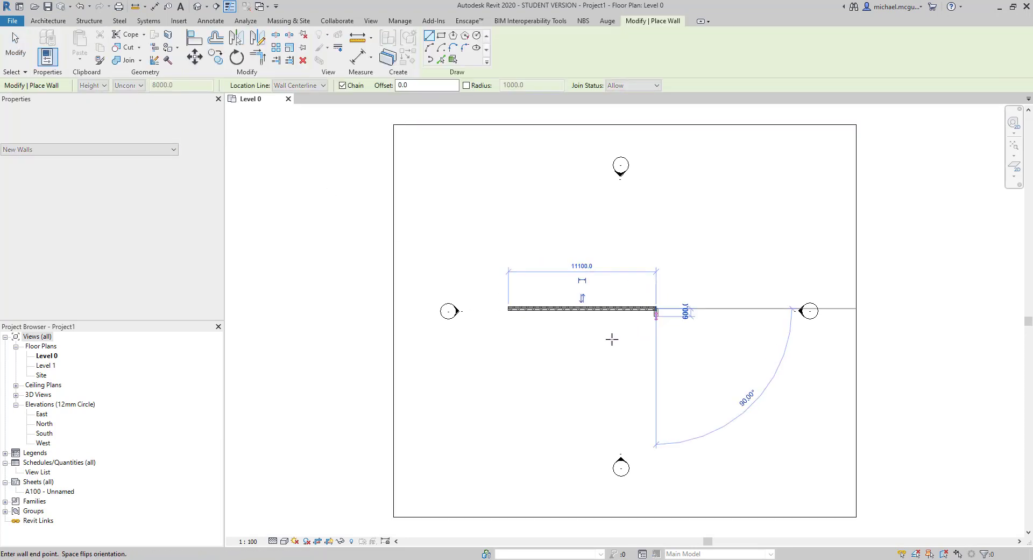
pyautogui.press('Escape')
pyautogui.press('Escape')
pyautogui.scroll(4, 574, 311)
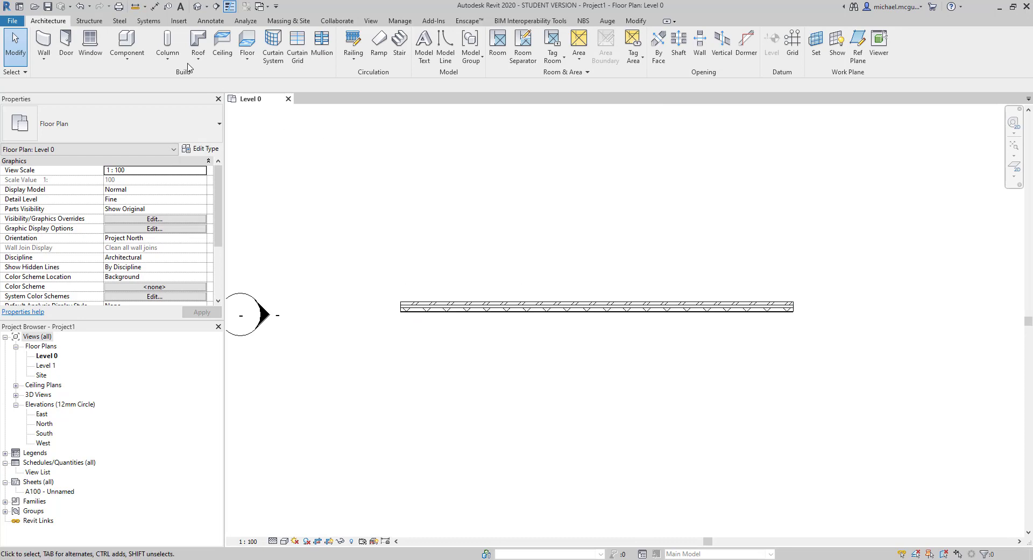
# Load the component families WSUK_Basin.rfa and WSUK_WC_WallMounted.rfa from the Downloads folder into the project
pyautogui.click(109, 45)
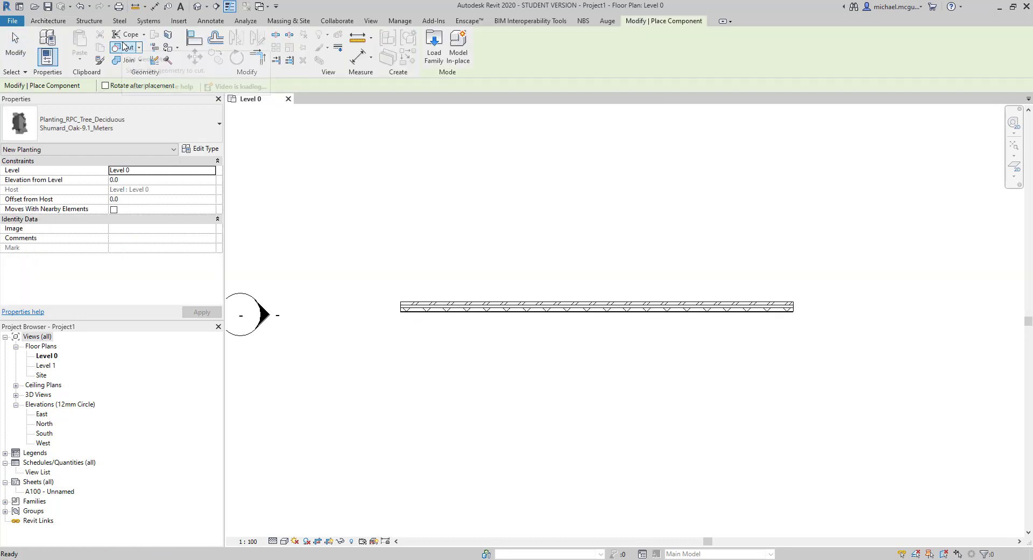
pyautogui.click(436, 54)
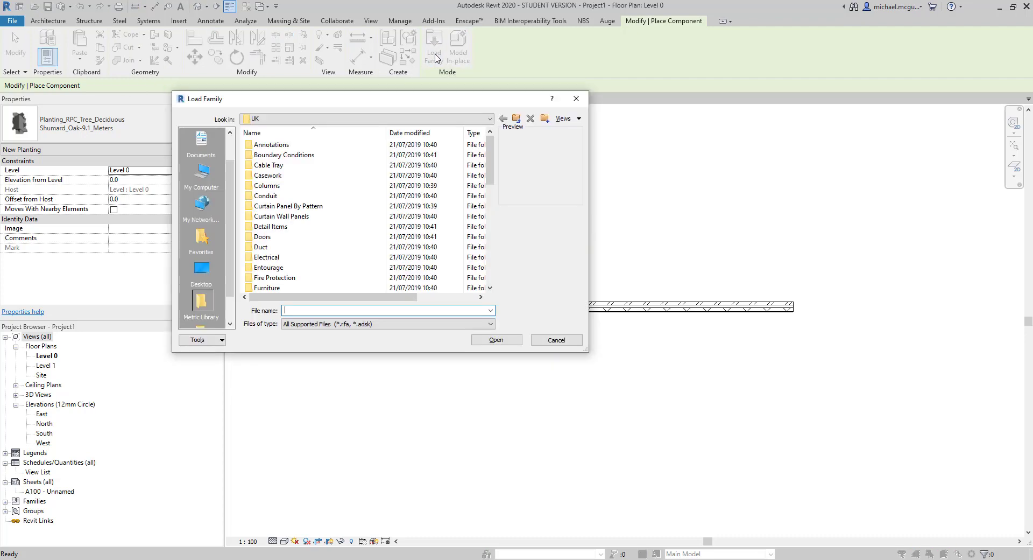
pyautogui.click(277, 119)
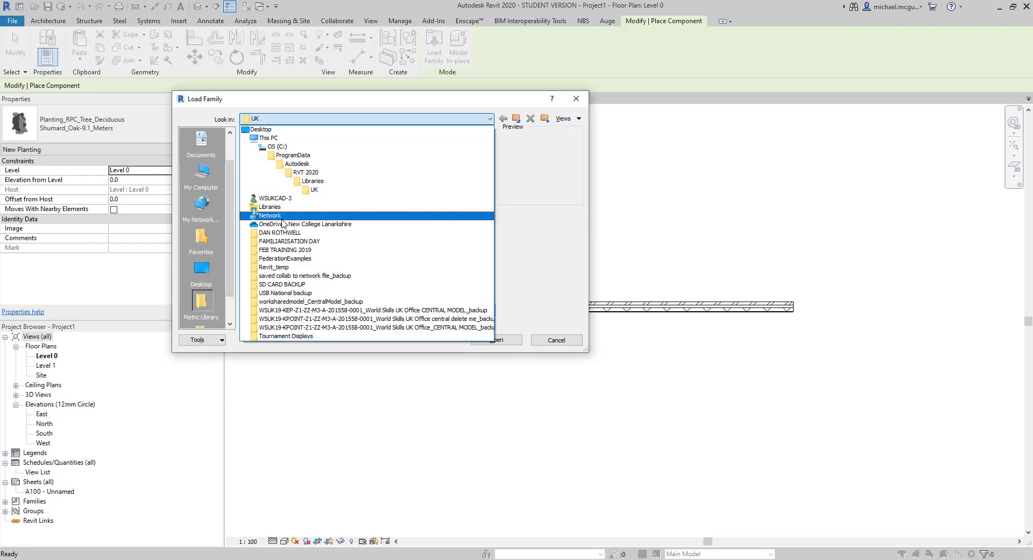
pyautogui.click(277, 198)
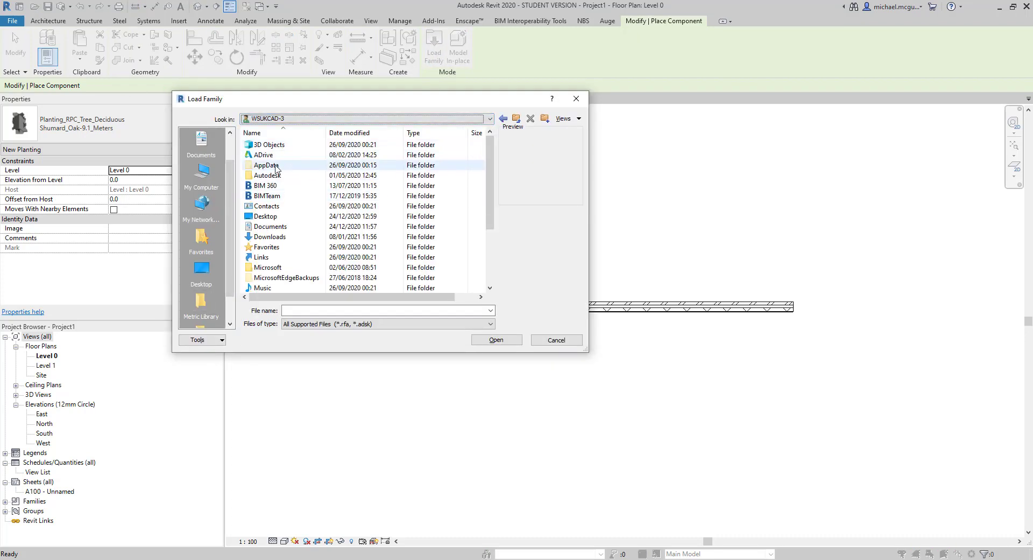
pyautogui.doubleClick(271, 237)
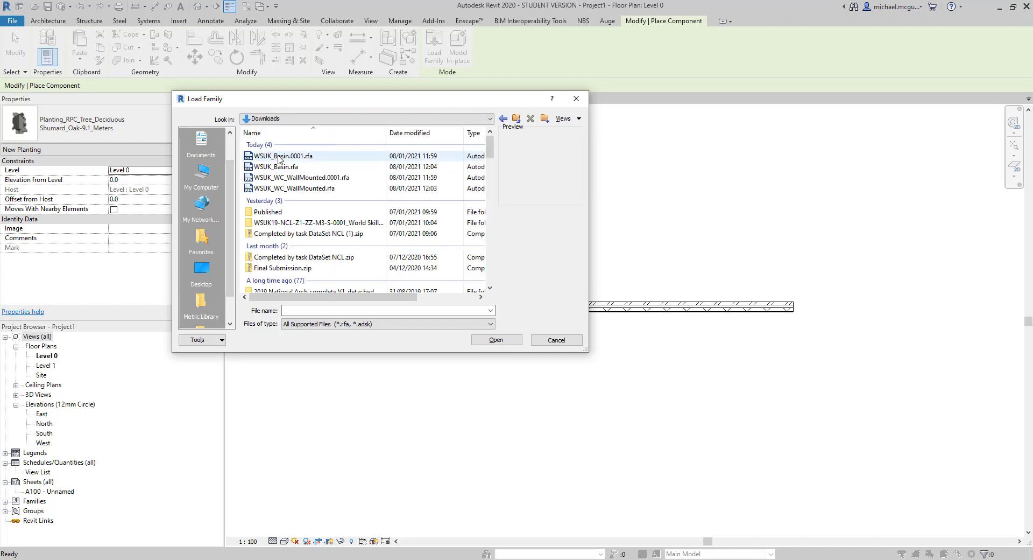
pyautogui.click(301, 168)
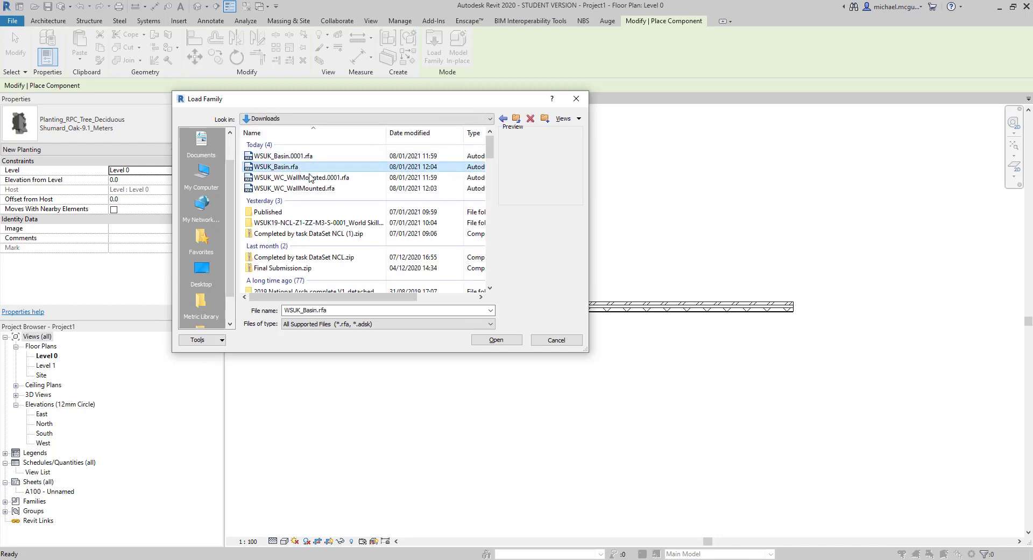
pyautogui.click(312, 188)
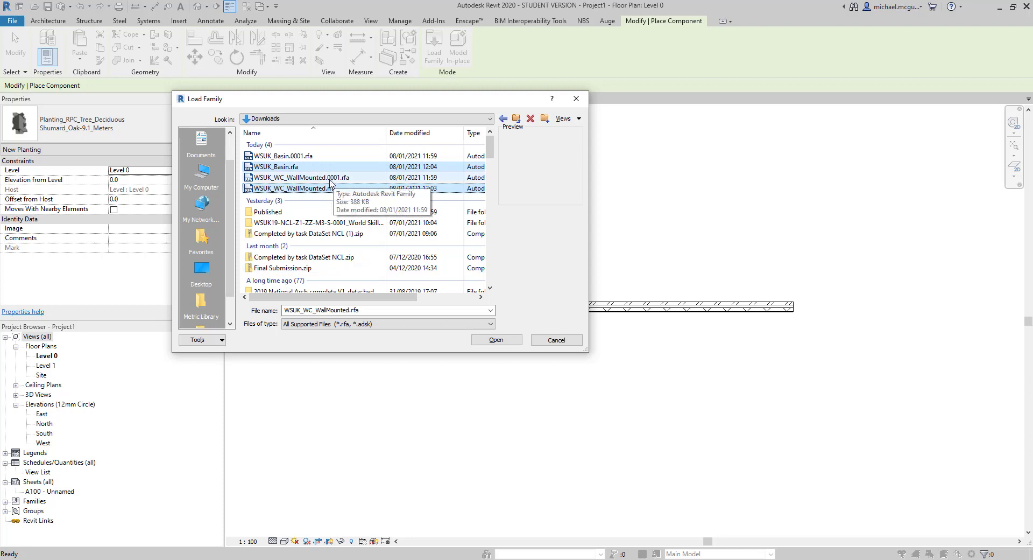
pyautogui.click(496, 339)
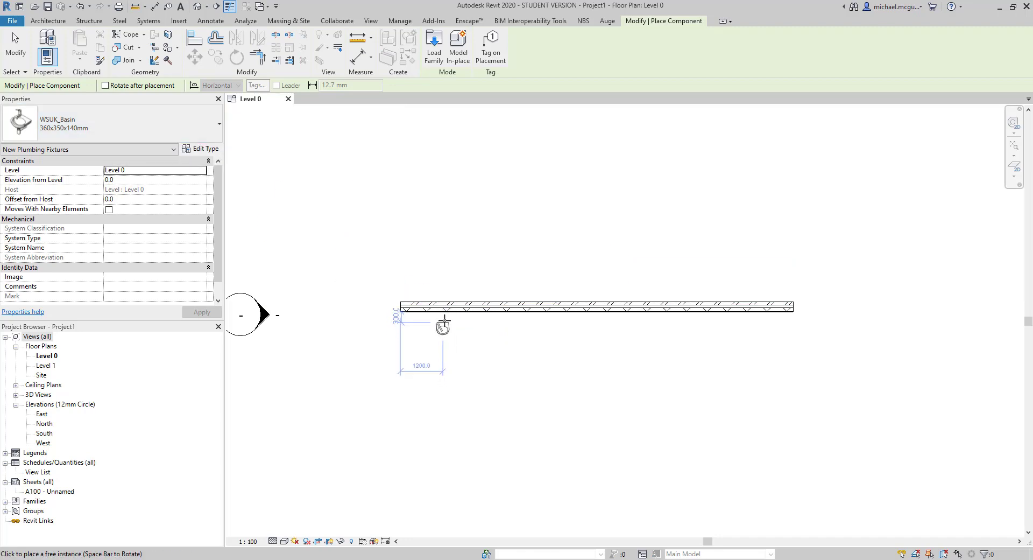
# Place a WSUK_Basin about 1300 mm from the wall's left end and a 540x360x410mm WSUK_WC_WallMounted about 7800 mm from its right end, both along the lower face
pyautogui.click(449, 339)
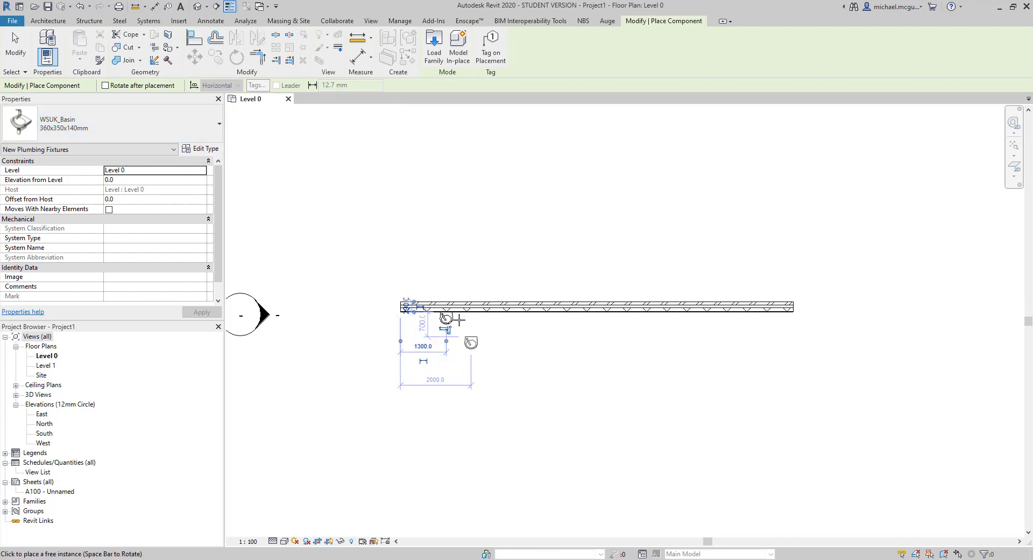
pyautogui.click(121, 133)
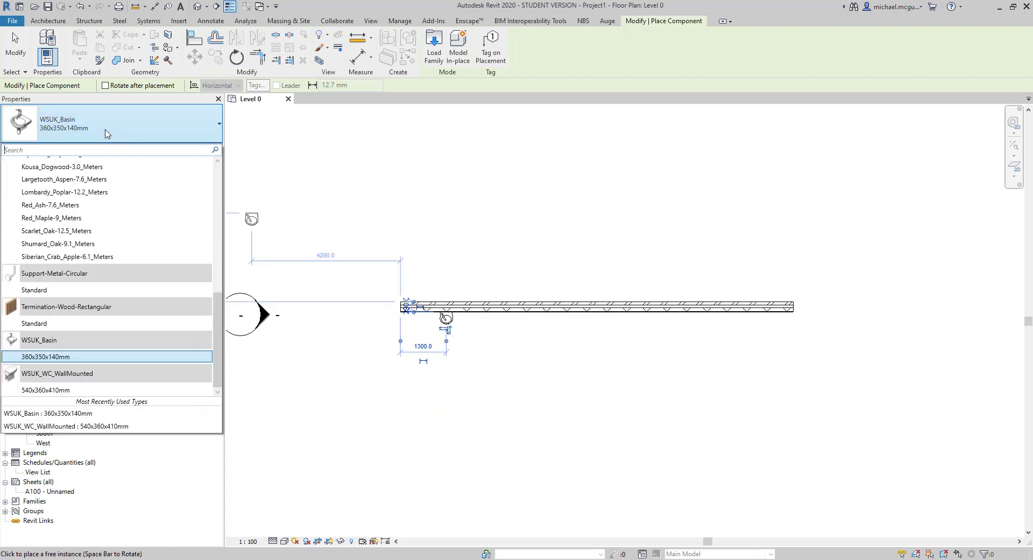
pyautogui.click(53, 390)
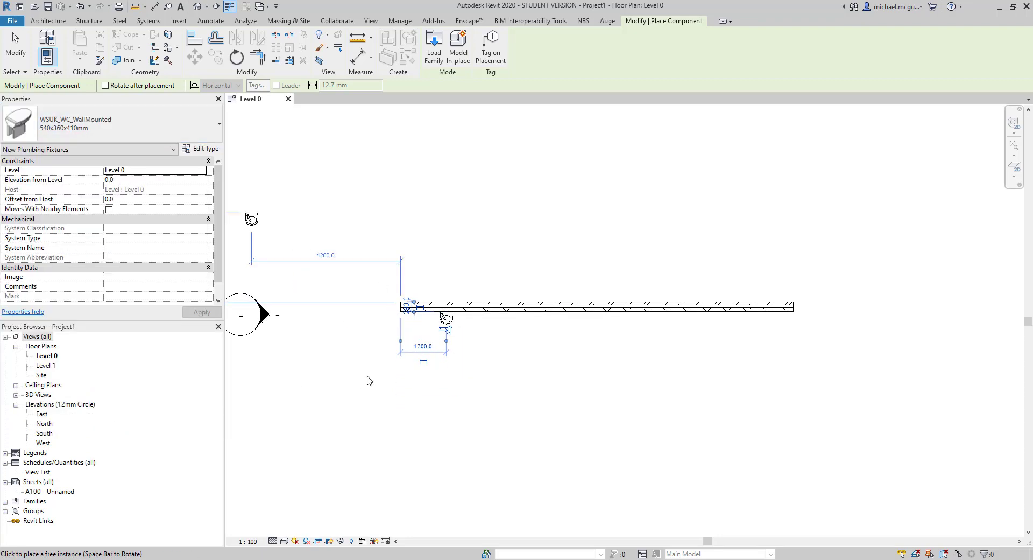
pyautogui.click(515, 326)
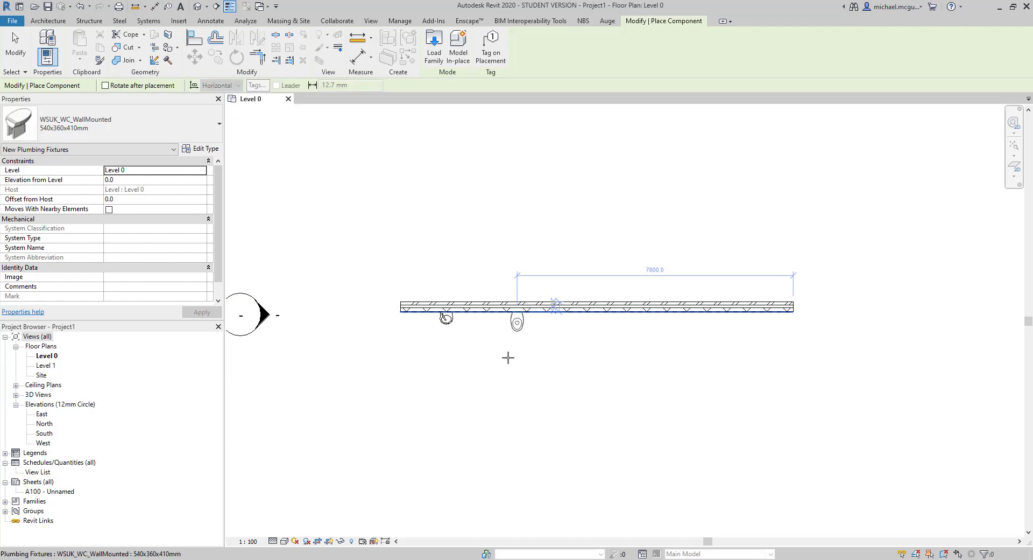